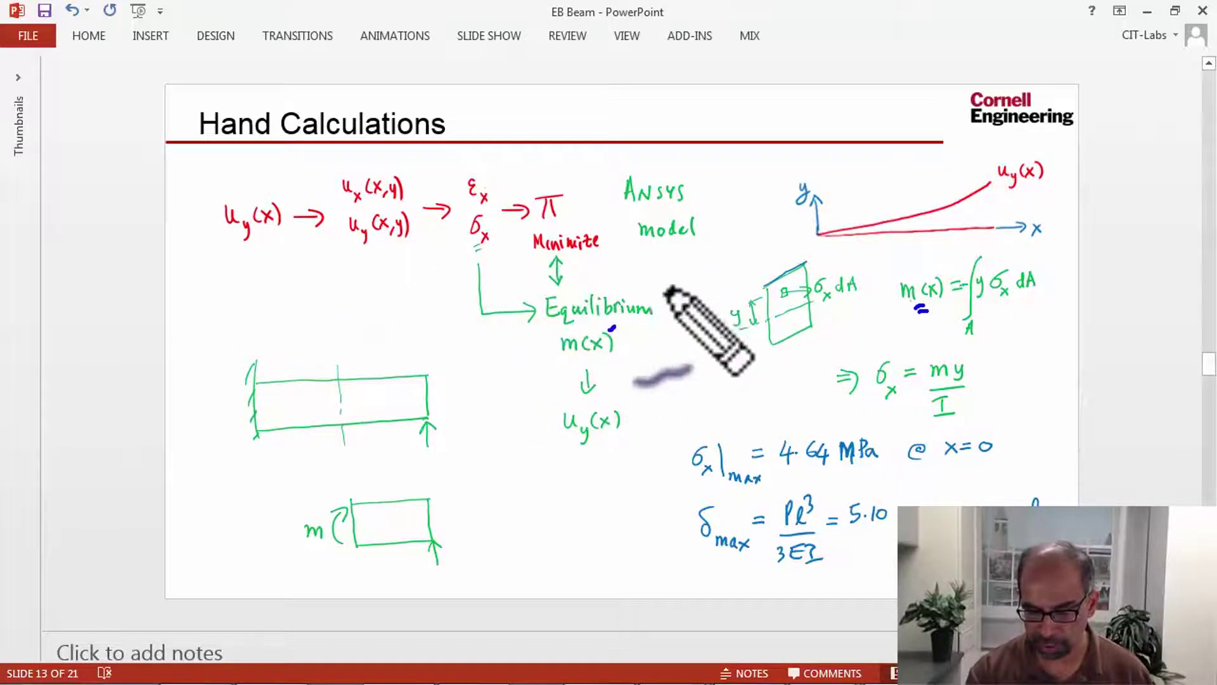
- Ink '∝ d²u_y/dx' beside m(x) on the Hand Calculations slide, then undo the ink
mouse_move(643, 337)
mouse_down()
mouse_move(644, 349)
mouse_move(681, 308)
mouse_move(706, 354)
mouse_move(684, 383)
mouse_move(705, 382)
mouse_up()
drag(705, 366, 693, 383)
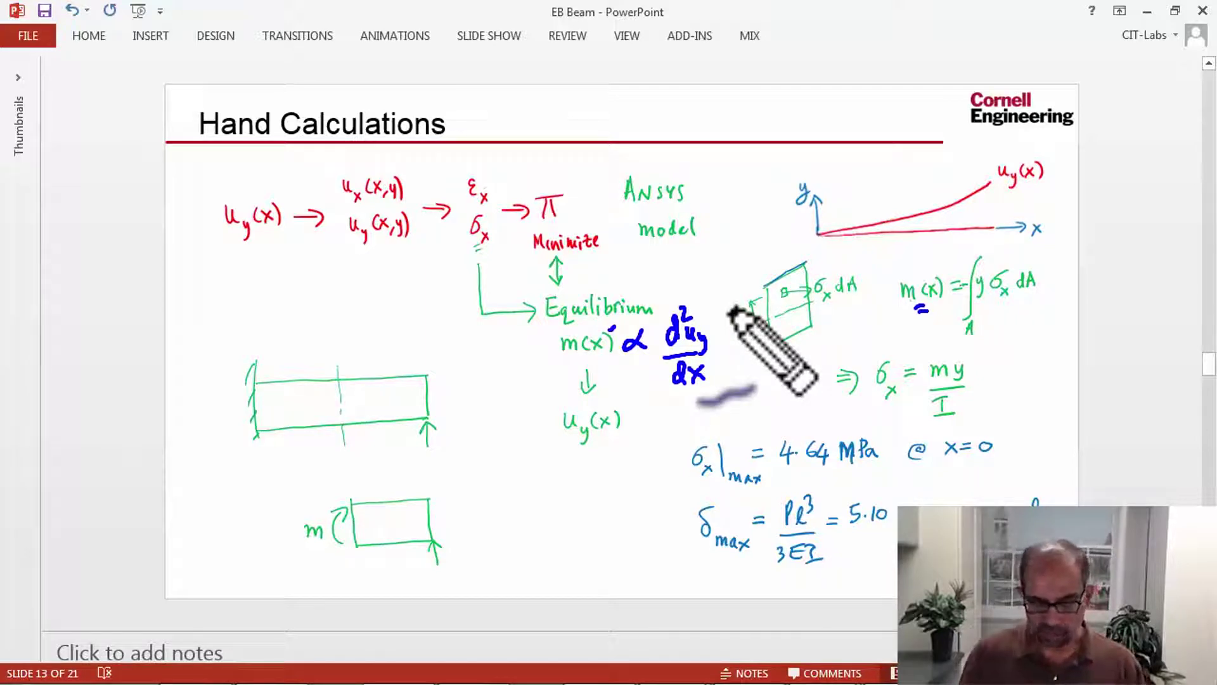
key(ctrl+z)
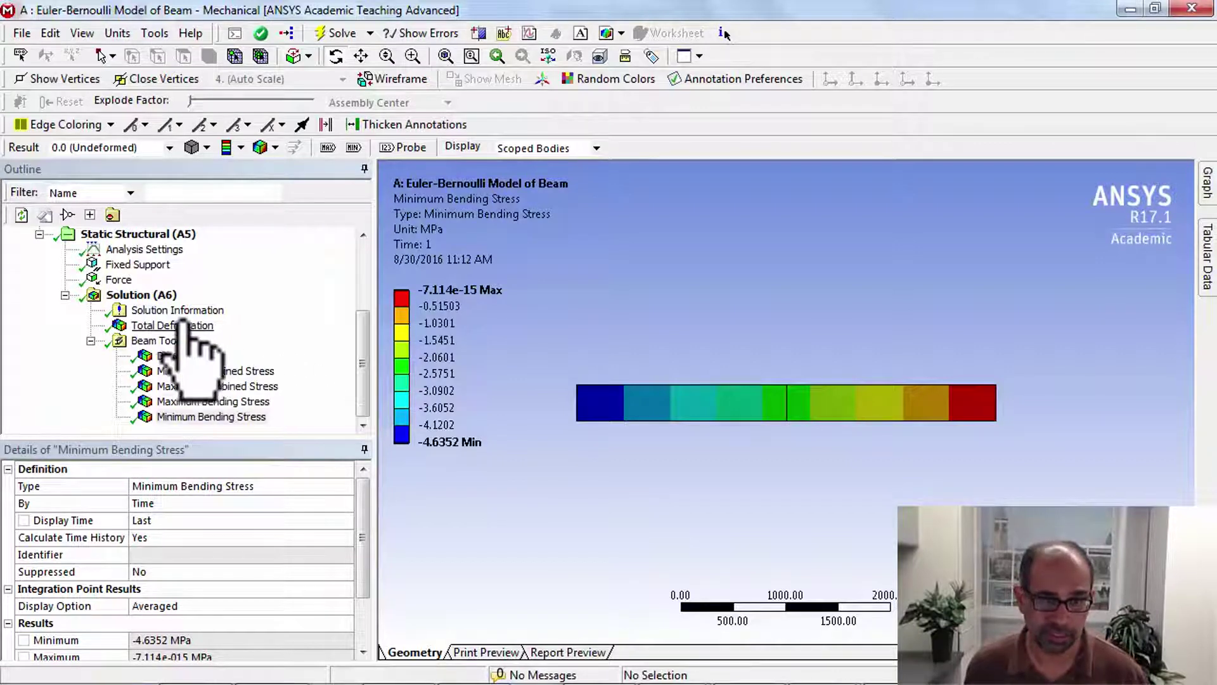
- Show the Total Deformation result with Result scale set to 5x Auto
click(179, 325)
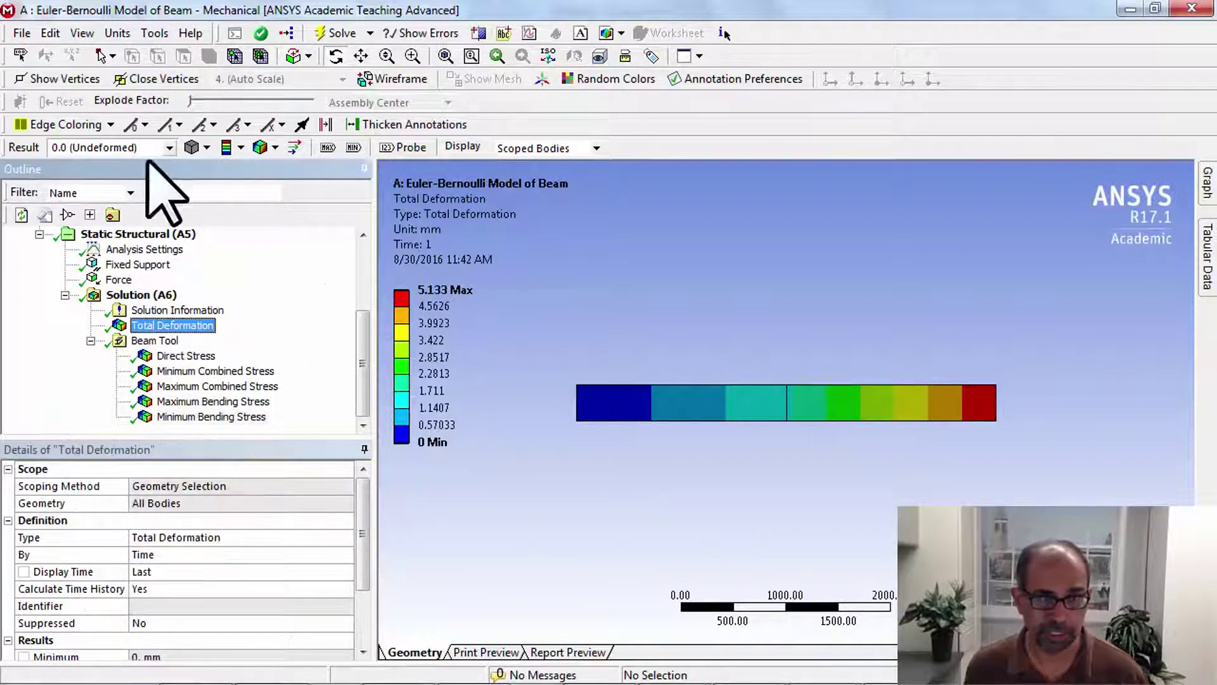
click(169, 148)
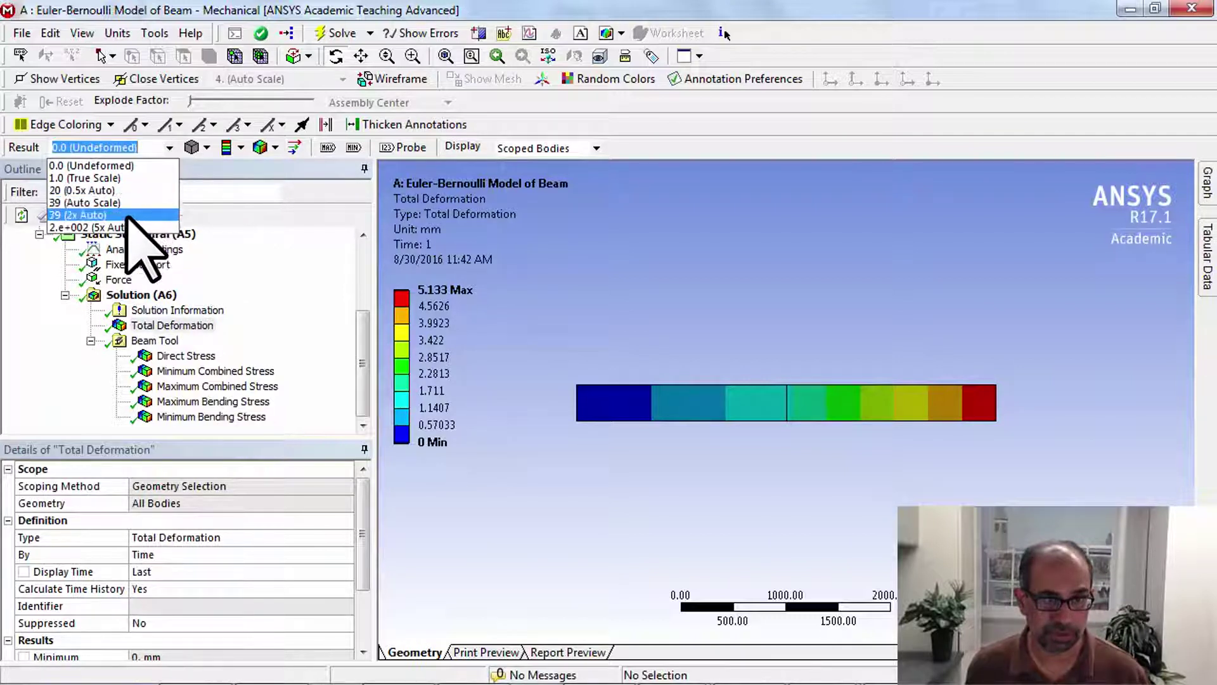
click(95, 227)
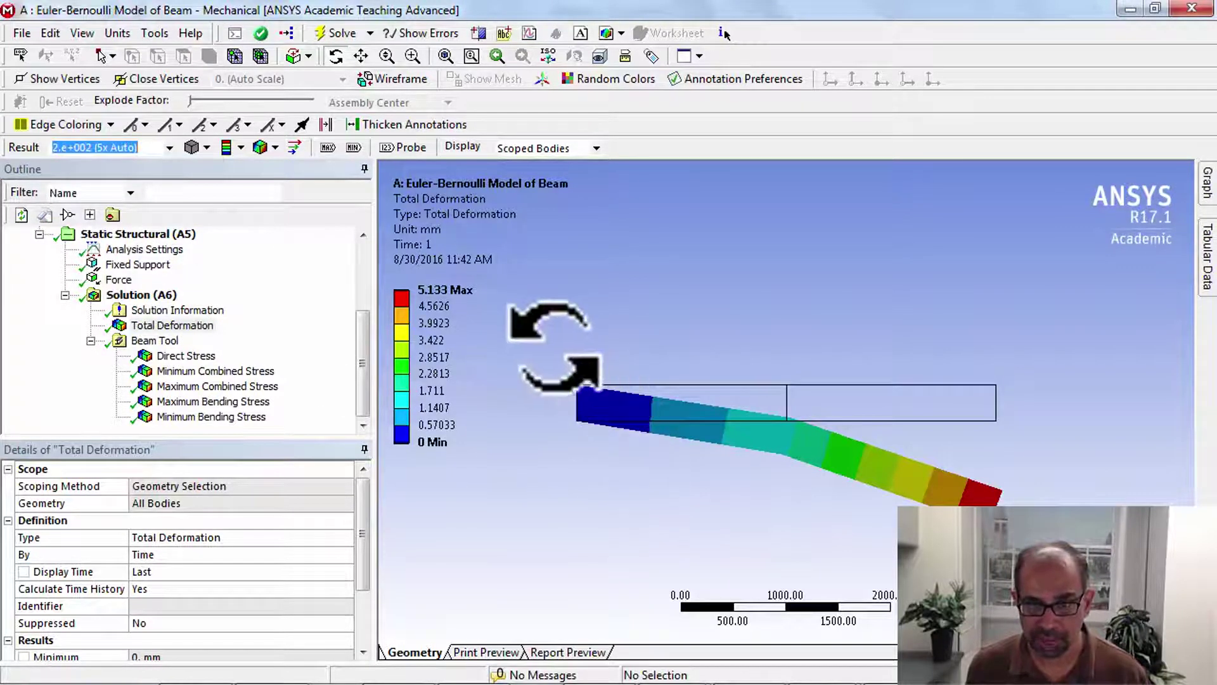
- Inspect the bent beam's fixed end, then return Result scale to 0.0 (Undeformed)
right_drag(542, 355, 625, 454)
scroll(622, 454, down, 2)
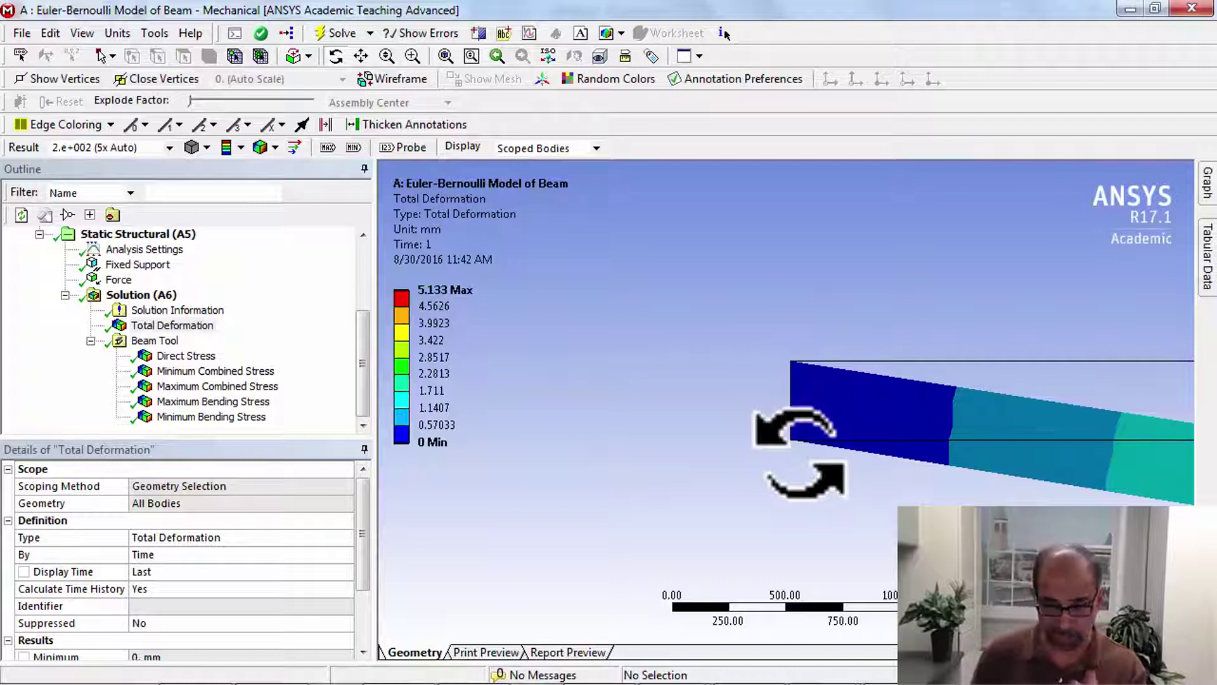
drag(799, 453, 801, 449)
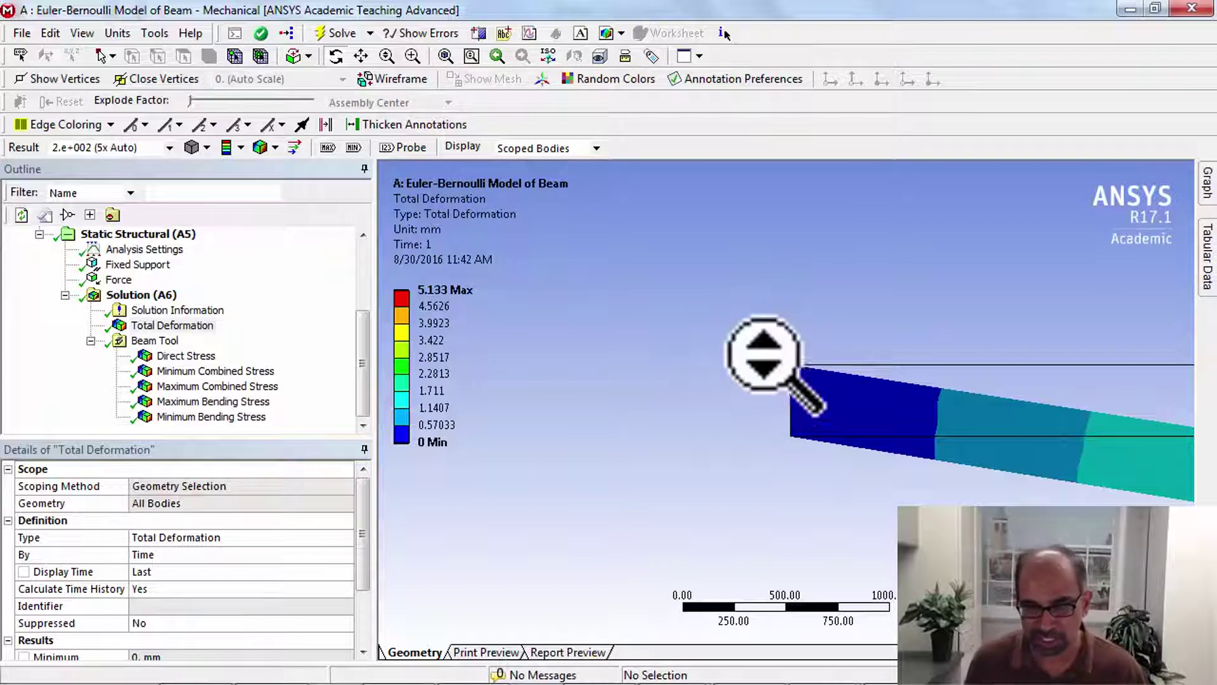
scroll(767, 351, down, 5)
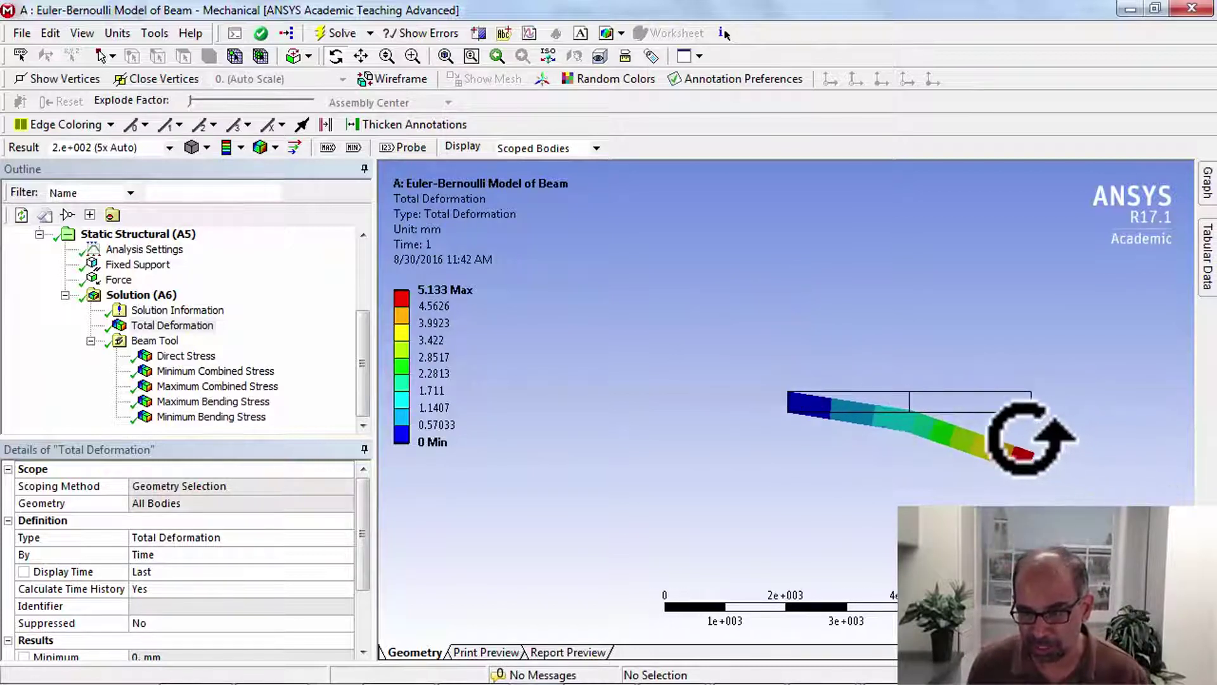
scroll(1028, 469, up, 6)
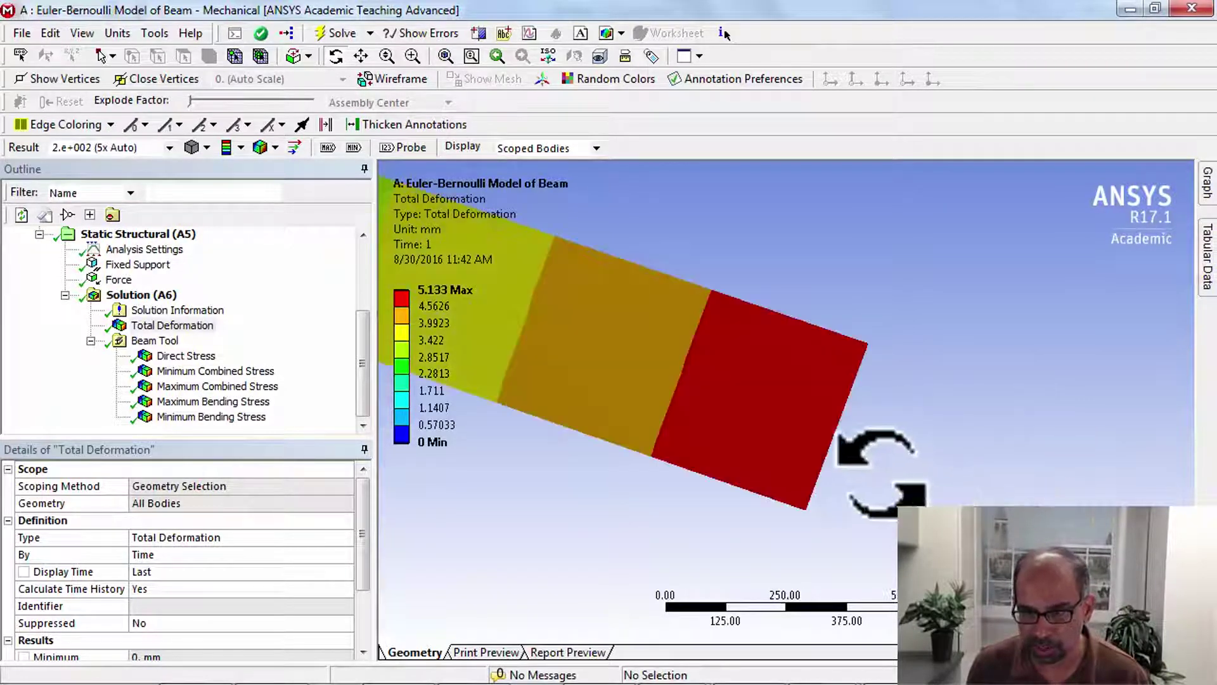
scroll(815, 456, down, 1)
scroll(815, 457, down, 1)
scroll(815, 457, down, 1)
scroll(815, 456, down, 1)
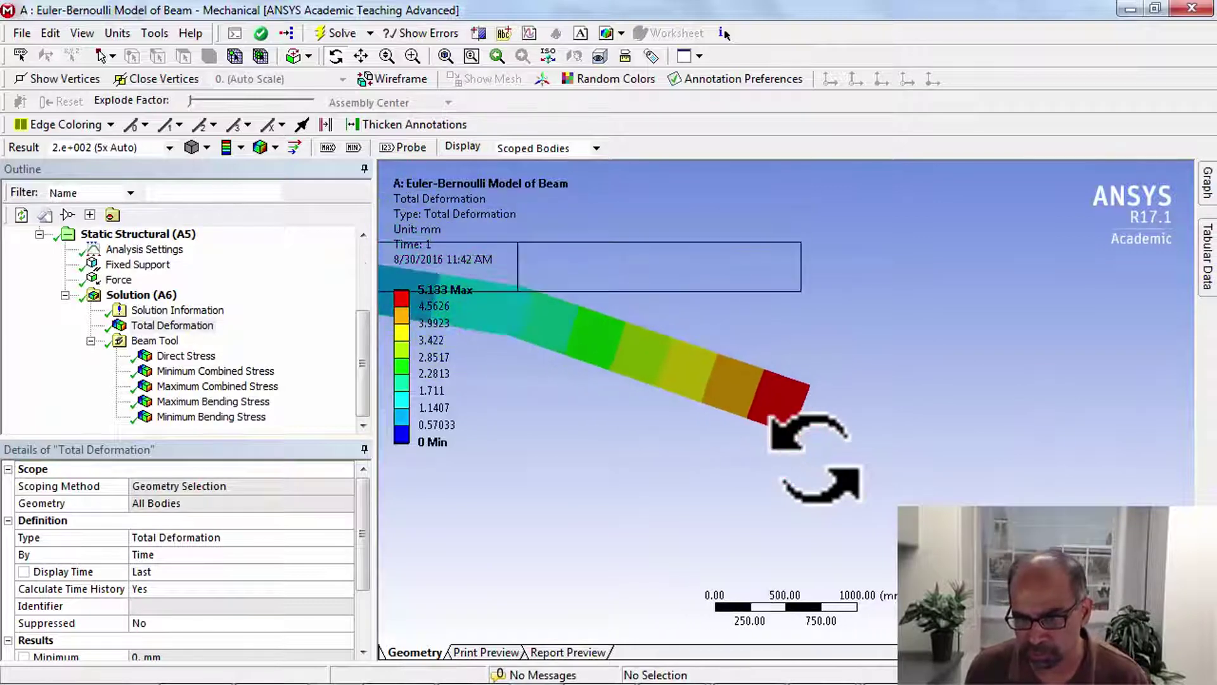
scroll(815, 457, down, 1)
scroll(814, 457, down, 1)
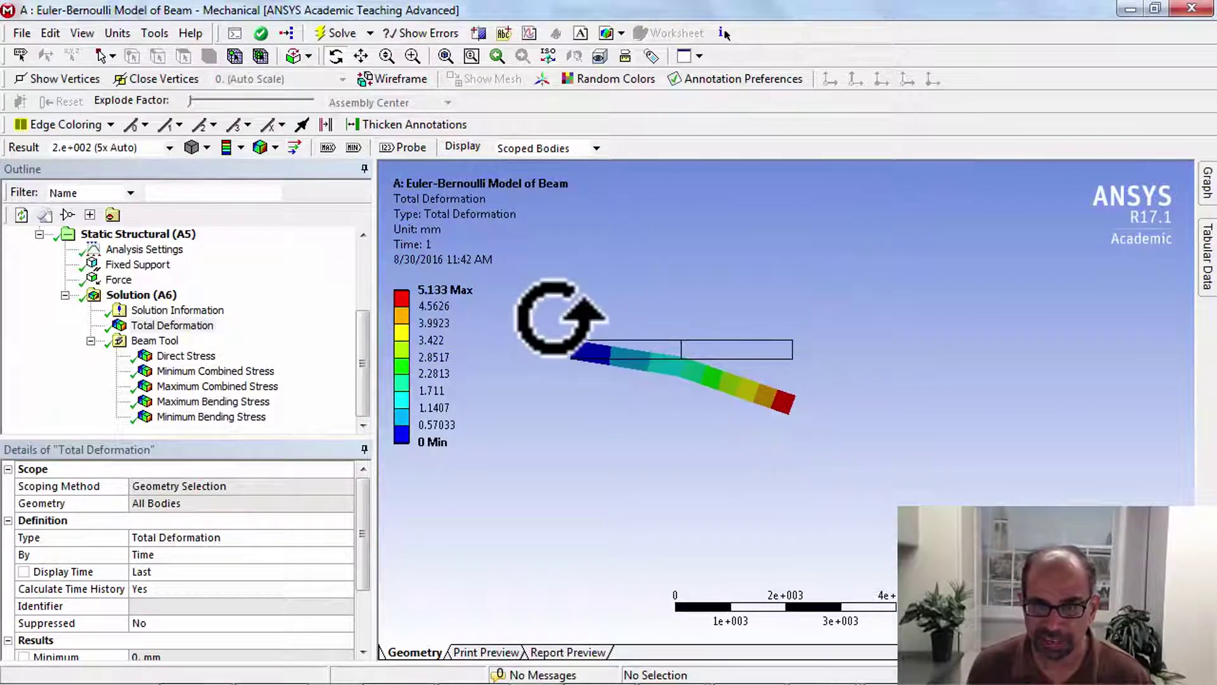
mouse_move(536, 319)
right_down()
mouse_move(674, 411)
mouse_move(735, 424)
right_up()
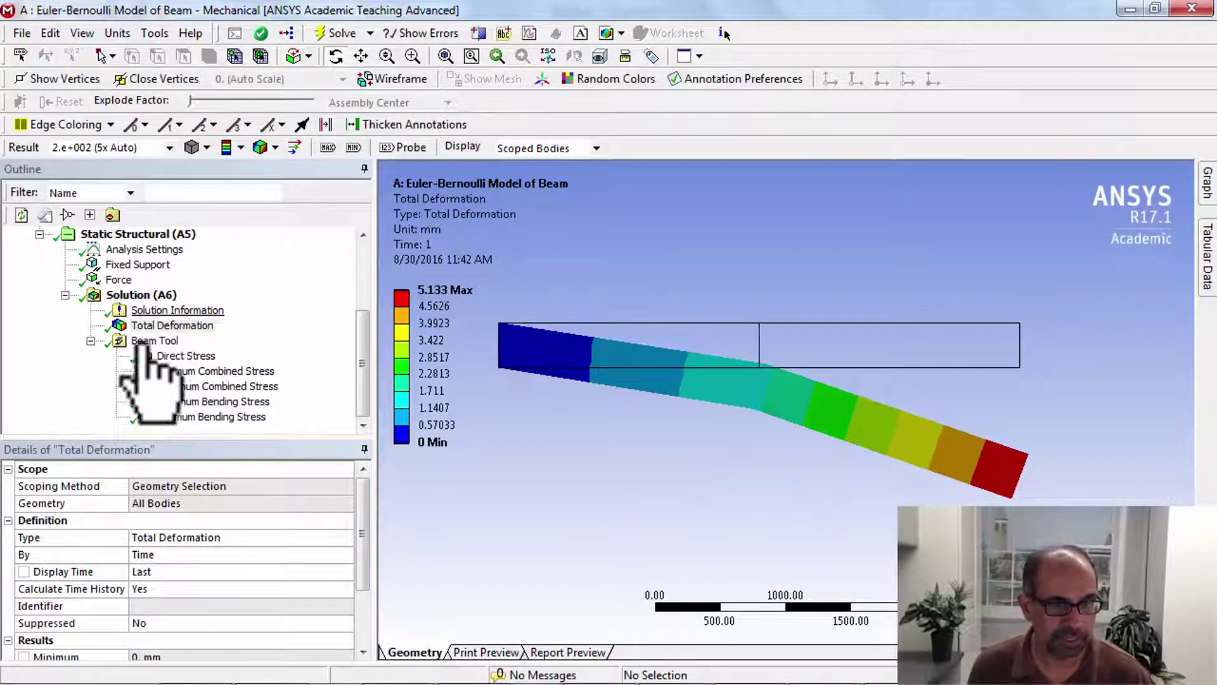
click(168, 147)
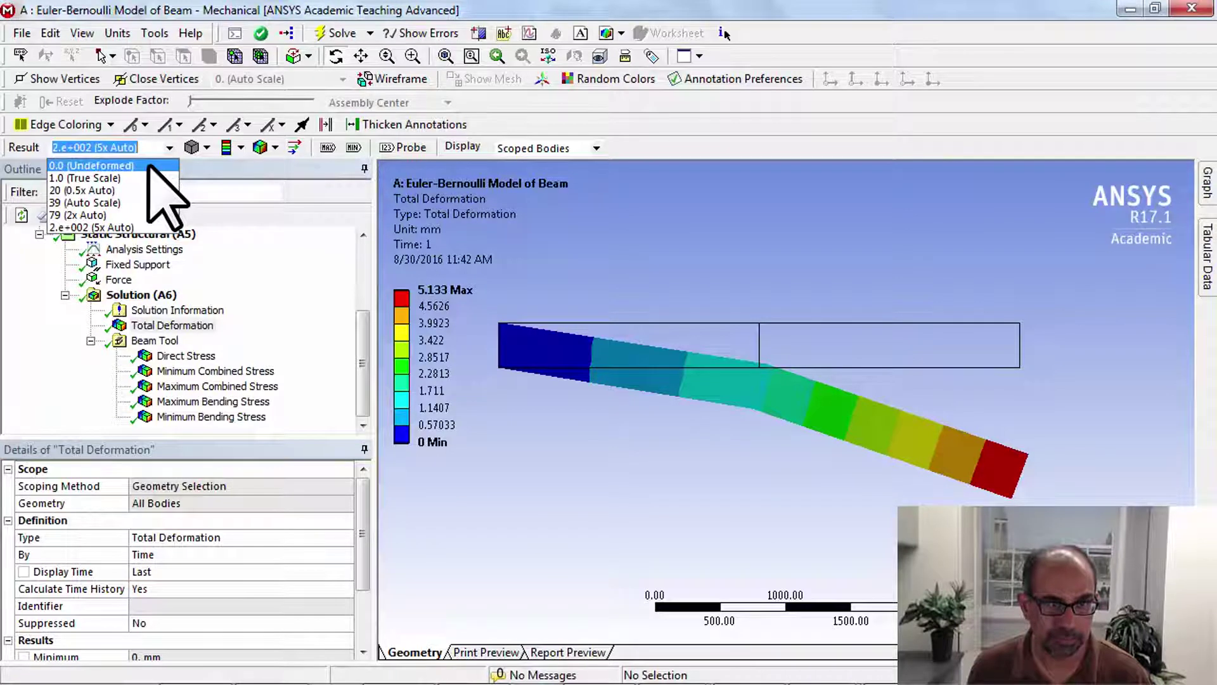
click(148, 167)
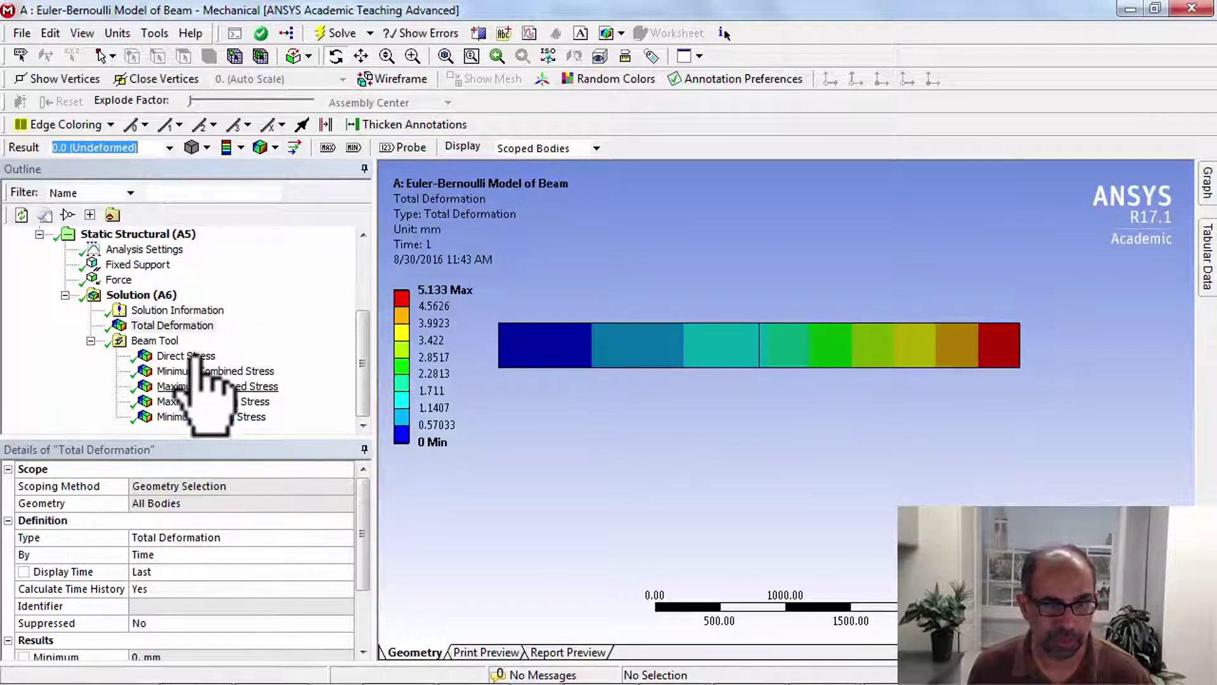
- Select Solution (A6), then move up the Outline tree to select Model (A4)
click(141, 295)
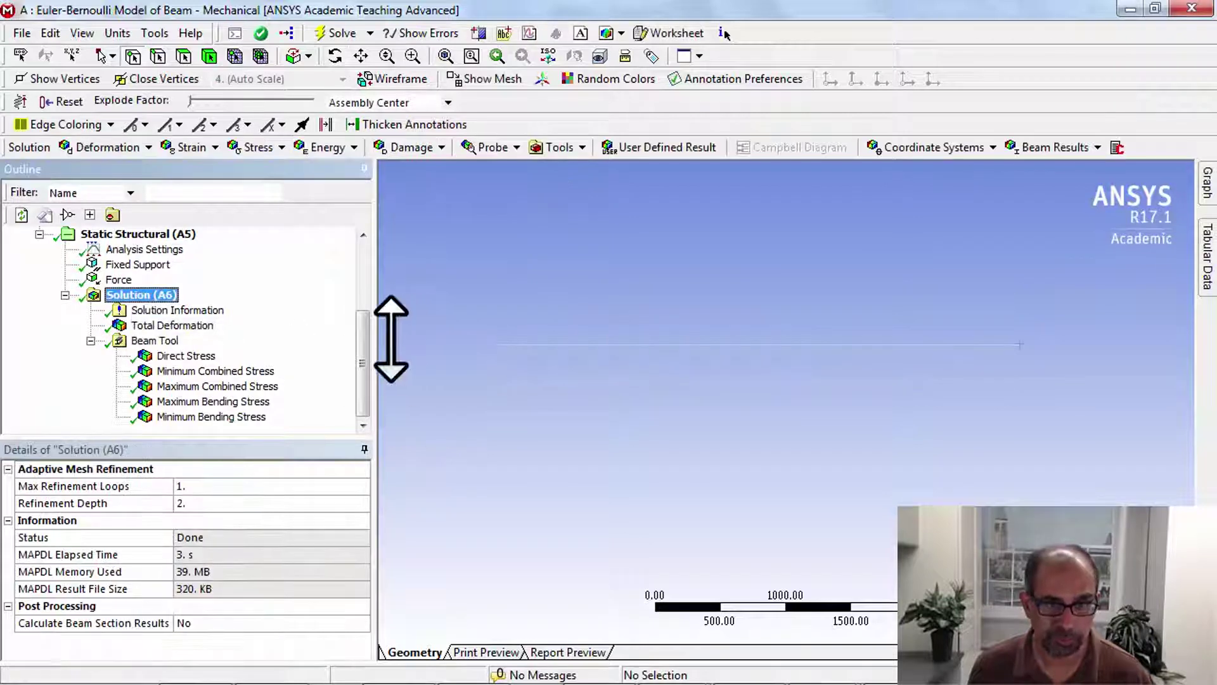
drag(360, 343, 365, 257)
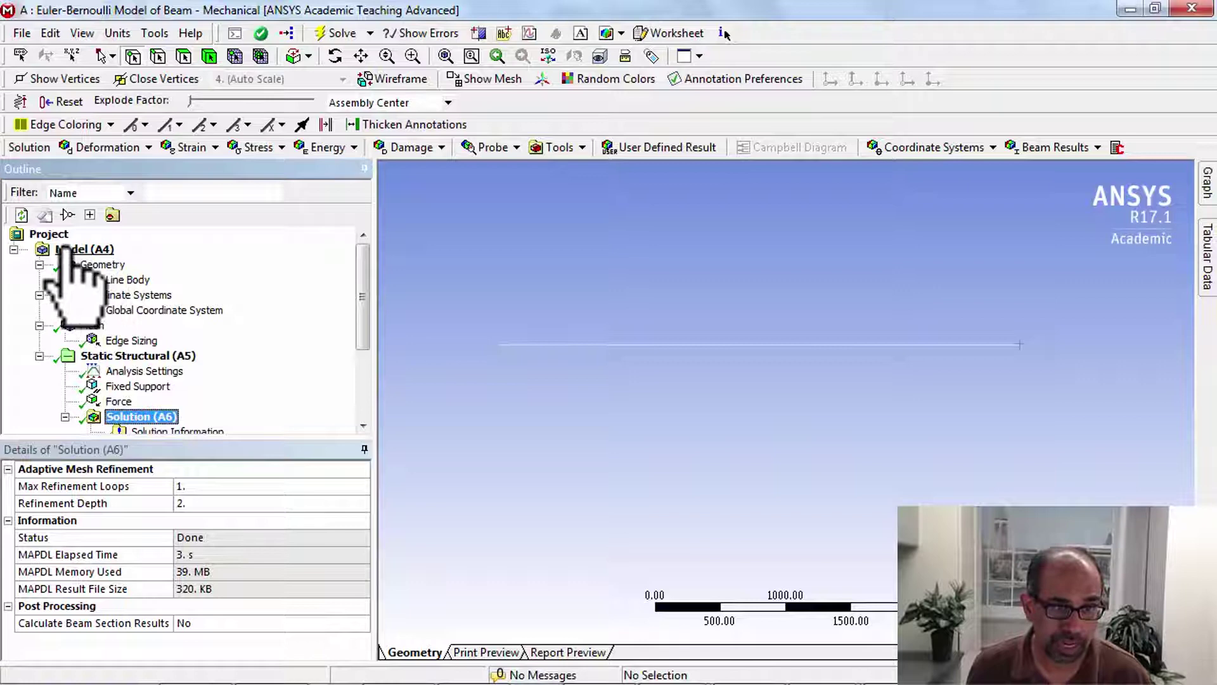
click(80, 253)
- Add Construction Geometry with a new Path renamed to Midline
click(132, 149)
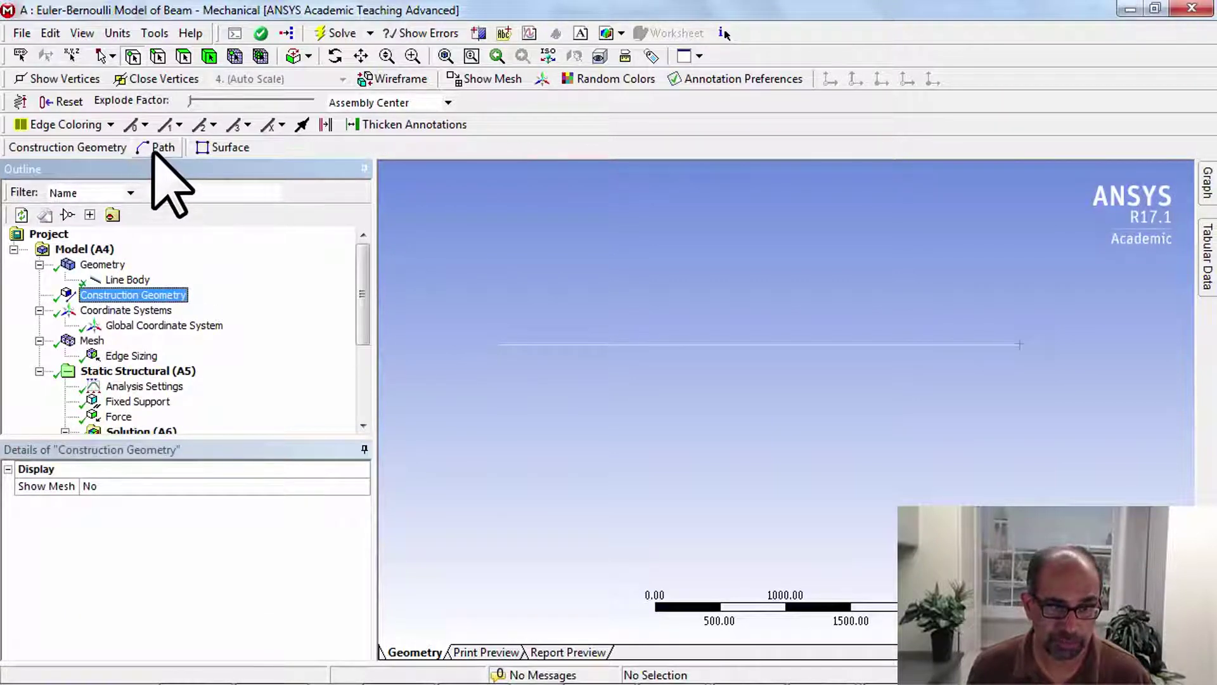
click(159, 147)
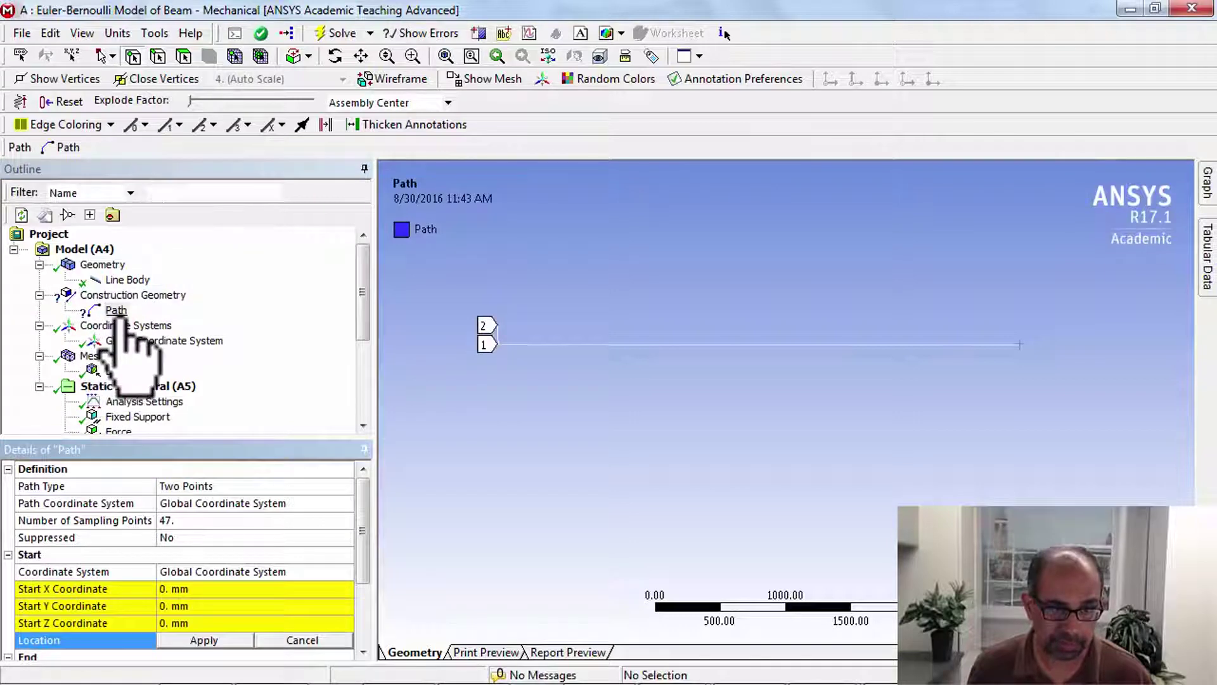
right_click(122, 315)
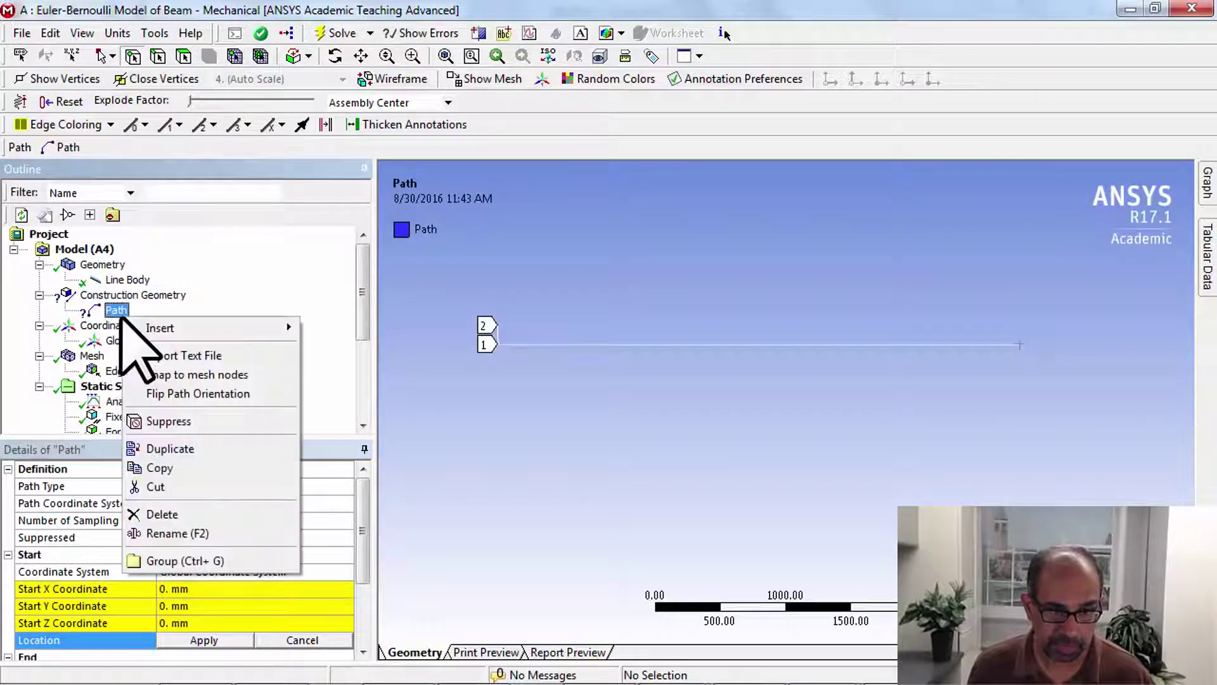
click(171, 535)
text(Midline)
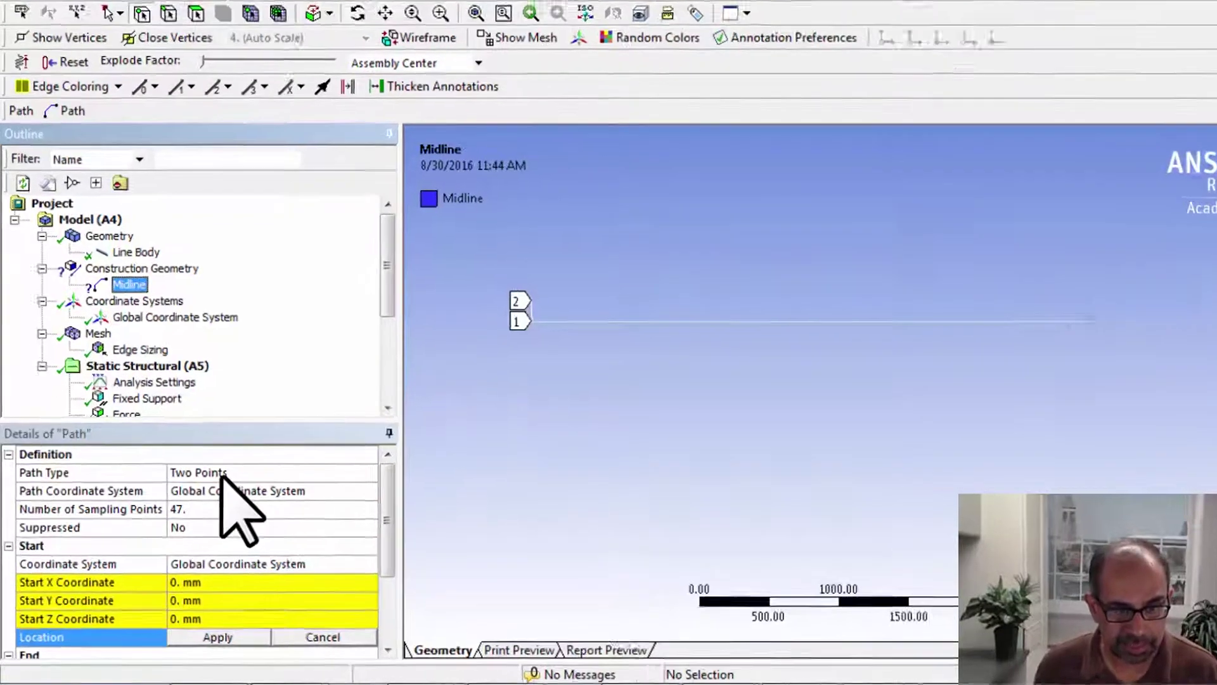
click(164, 487)
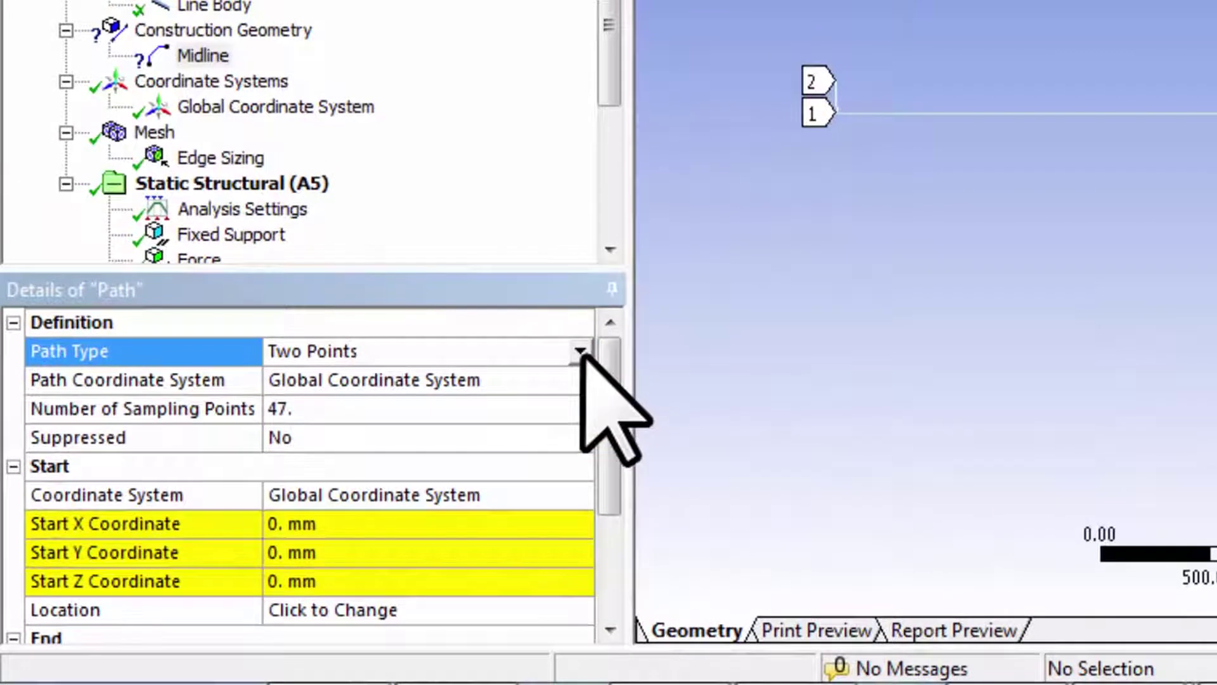
- Set Midline's Path Type to Edge and scope it to the beam's line edge
click(580, 351)
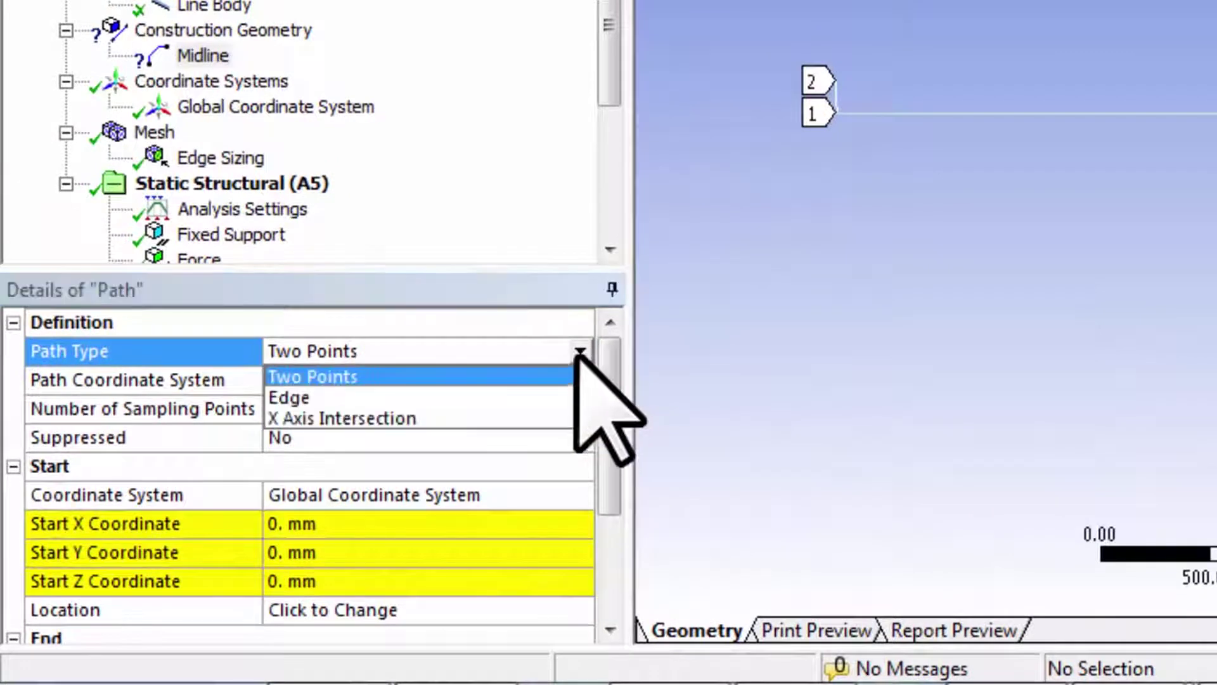
click(554, 398)
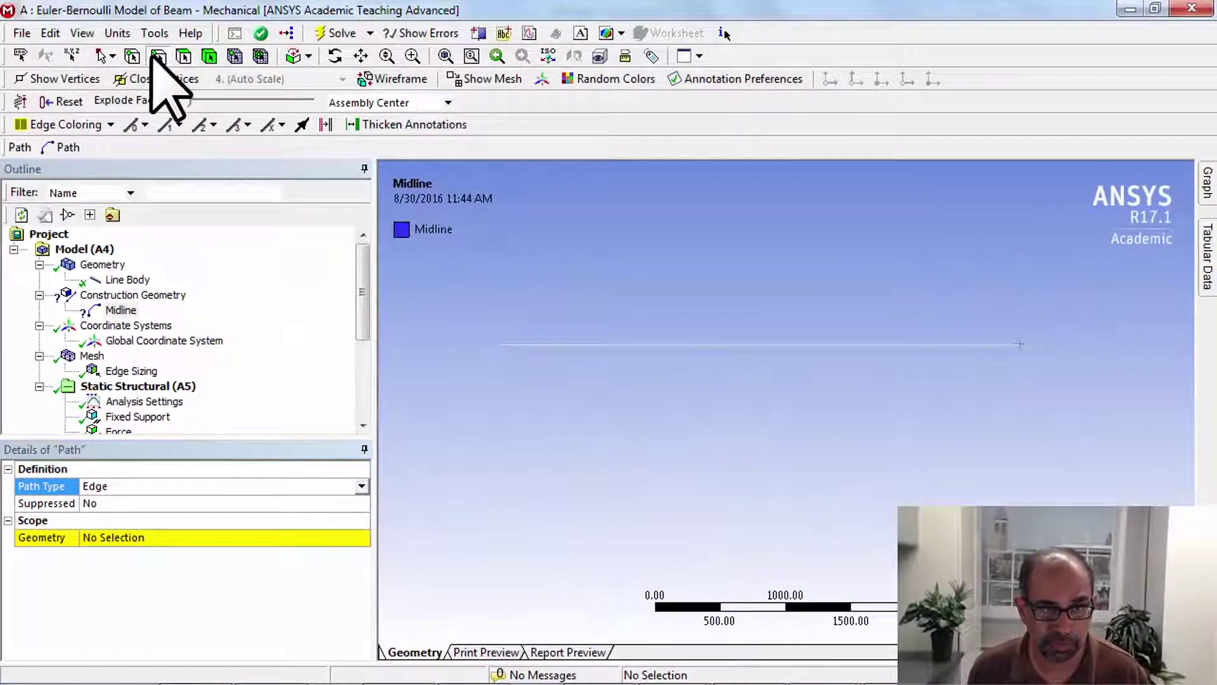
click(155, 57)
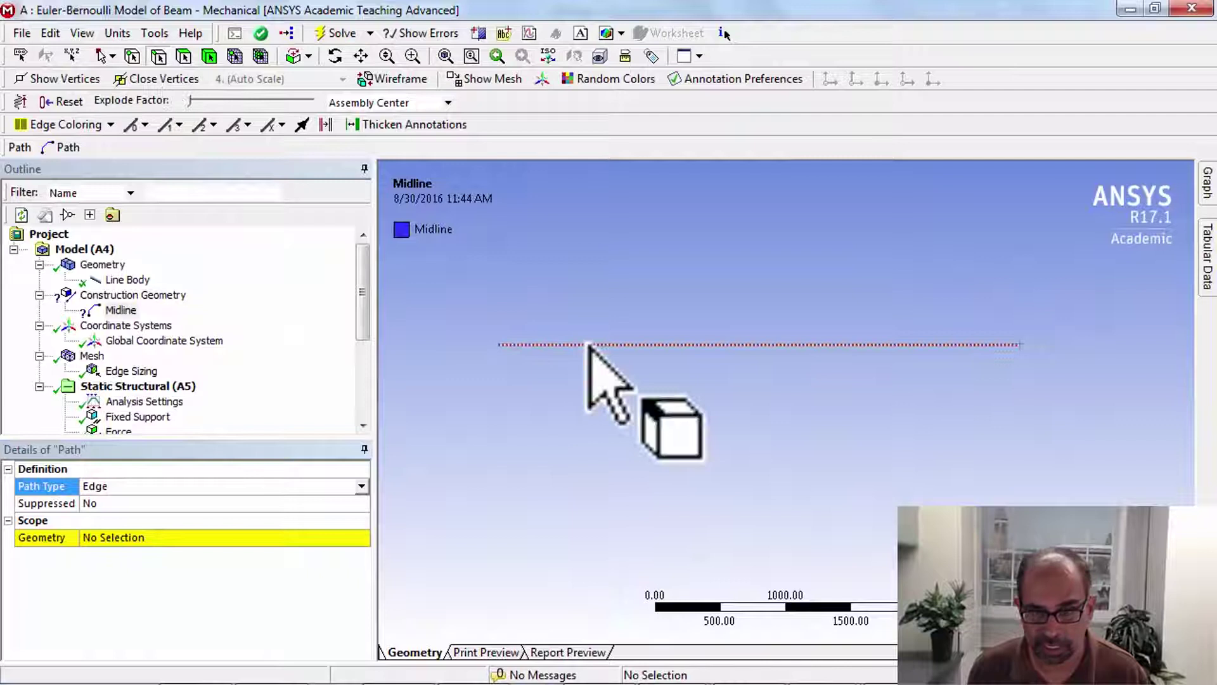
click(107, 537)
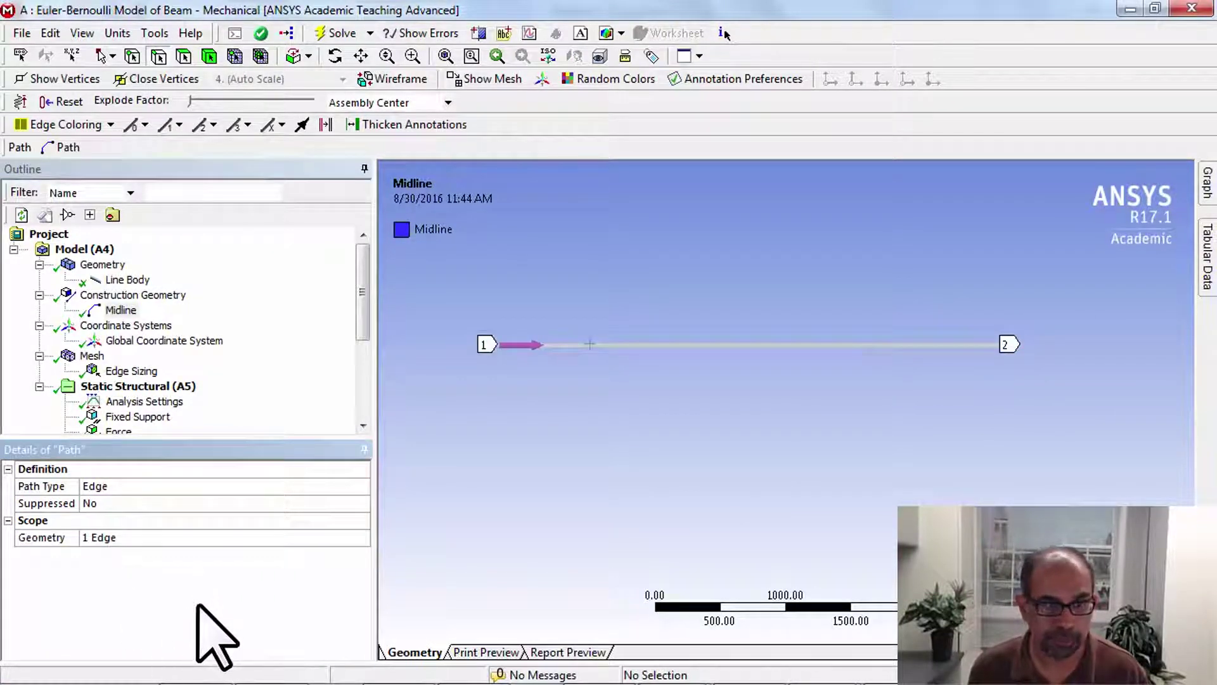
drag(358, 315, 361, 408)
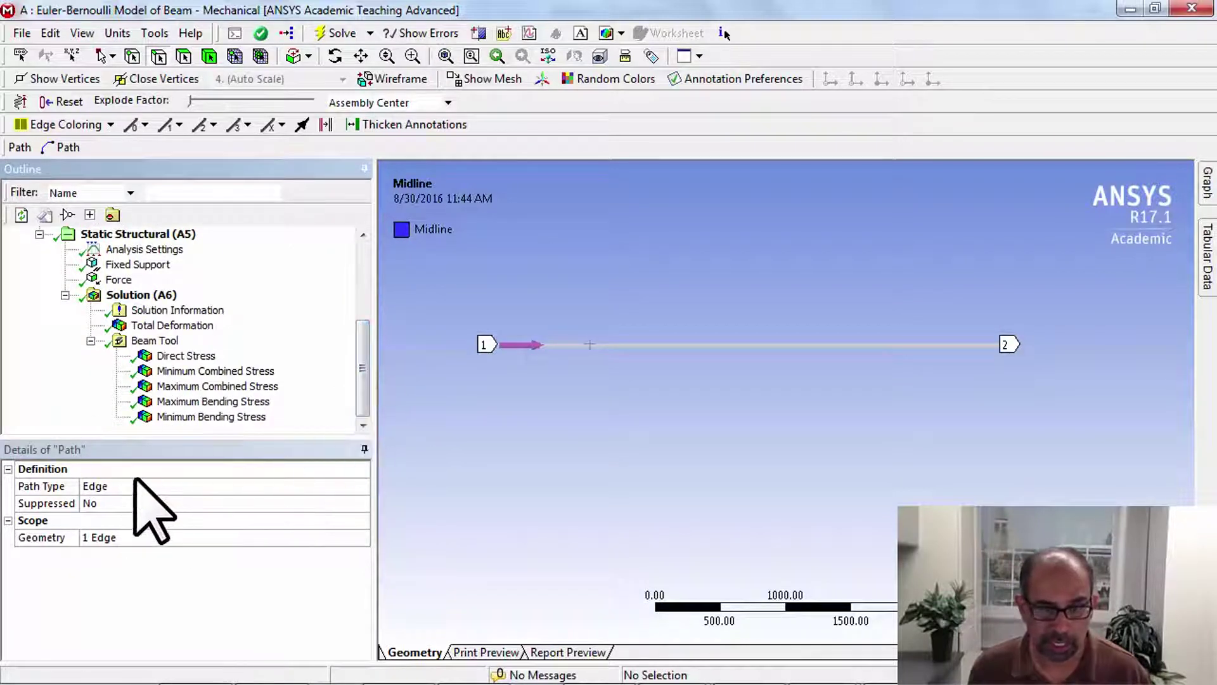
- Insert a Bending Moment beam result under Solution
click(111, 296)
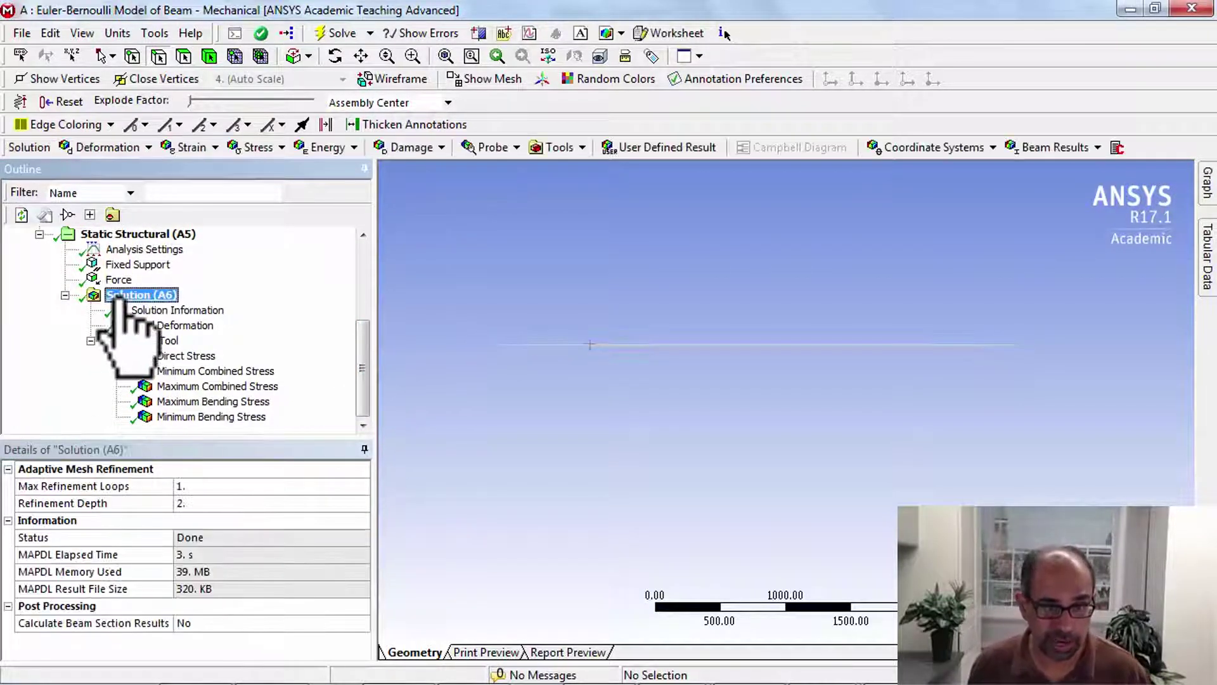
click(1071, 148)
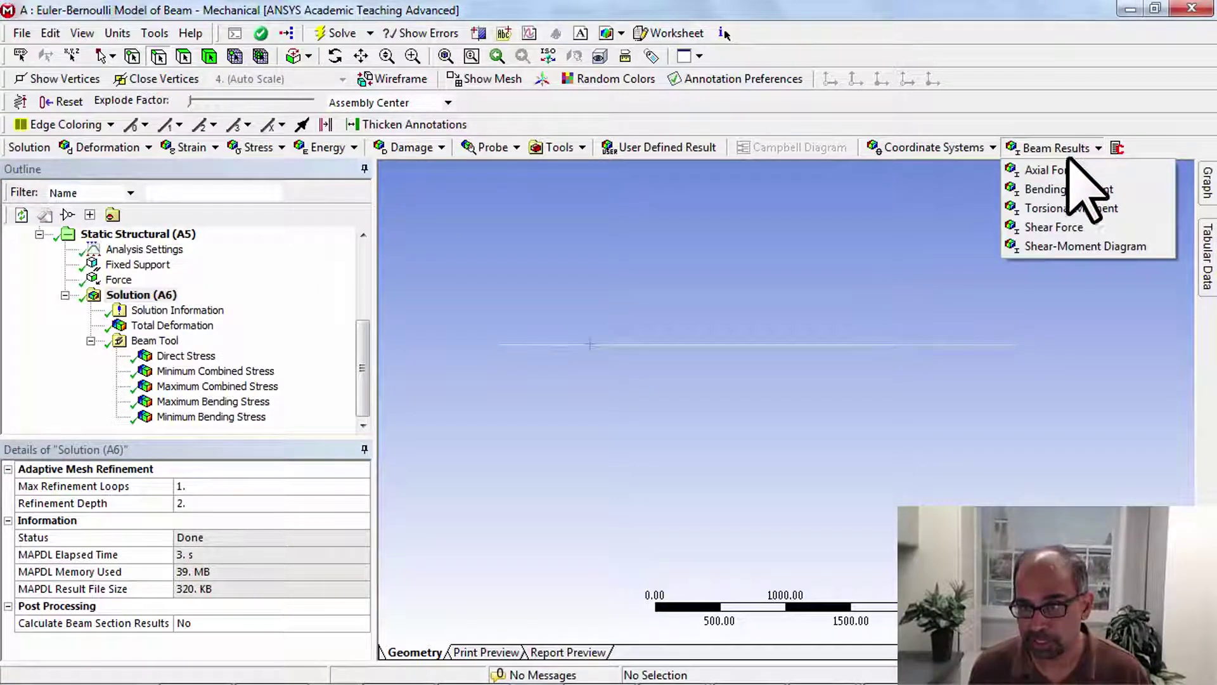
click(1066, 190)
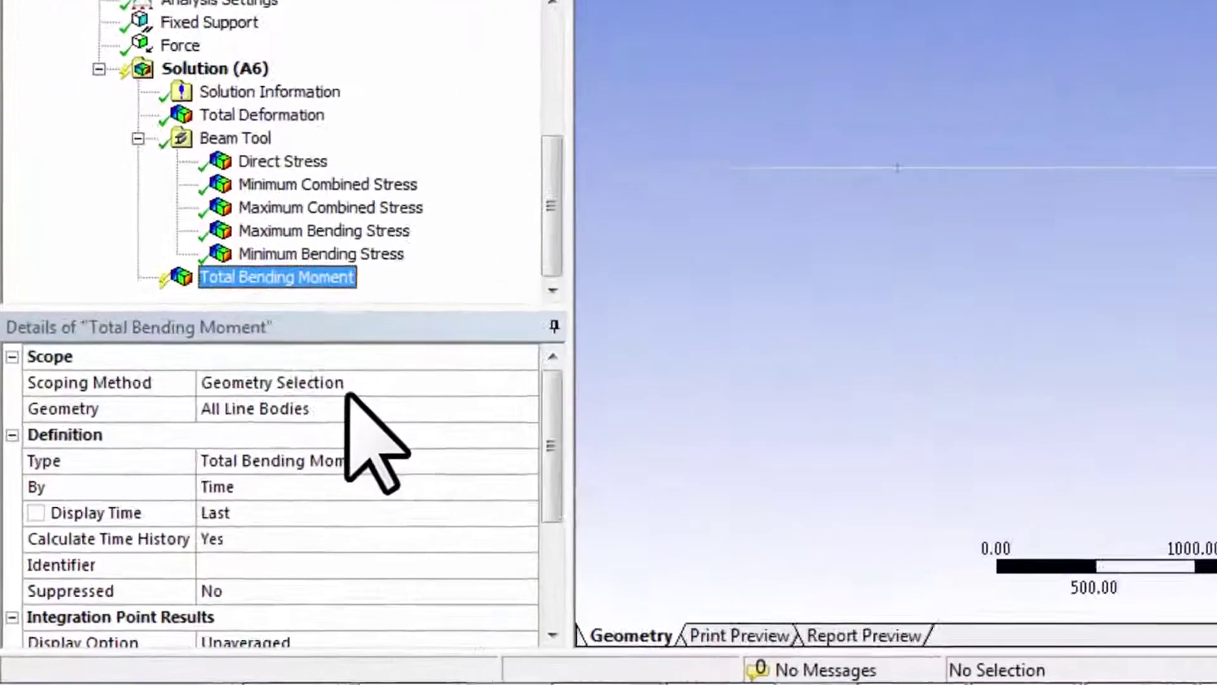
- Set the bending moment's Scoping Method to Path, using the Midline path
click(236, 485)
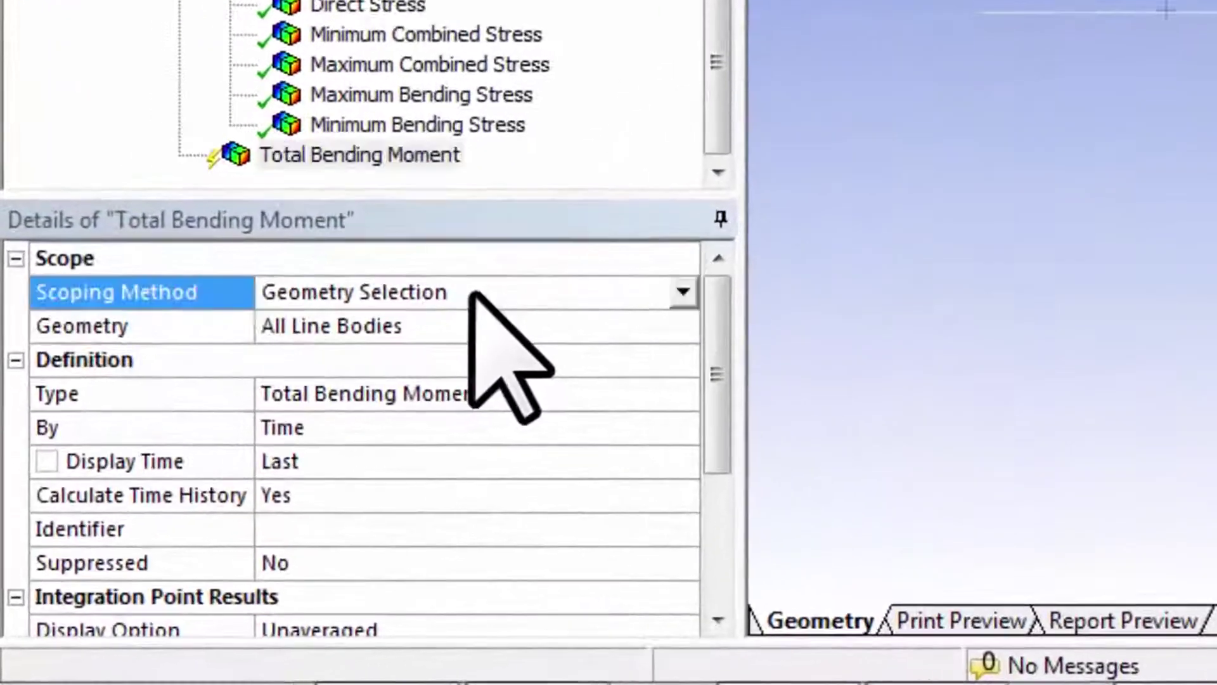
click(690, 303)
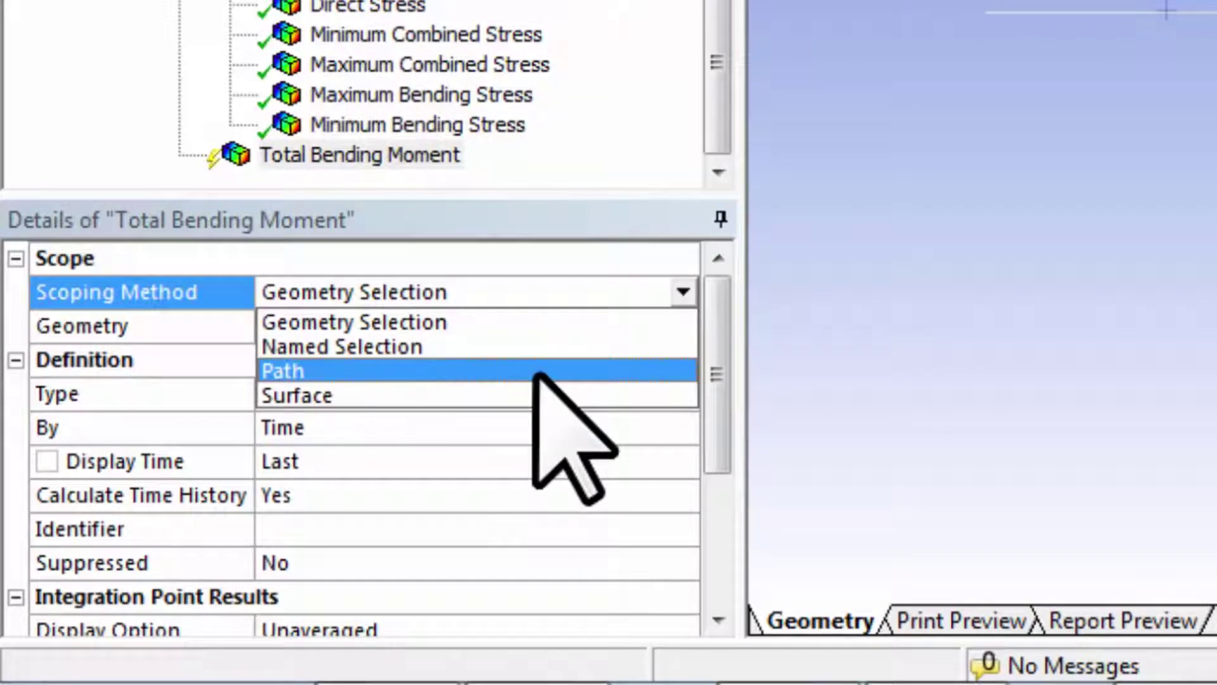
click(539, 372)
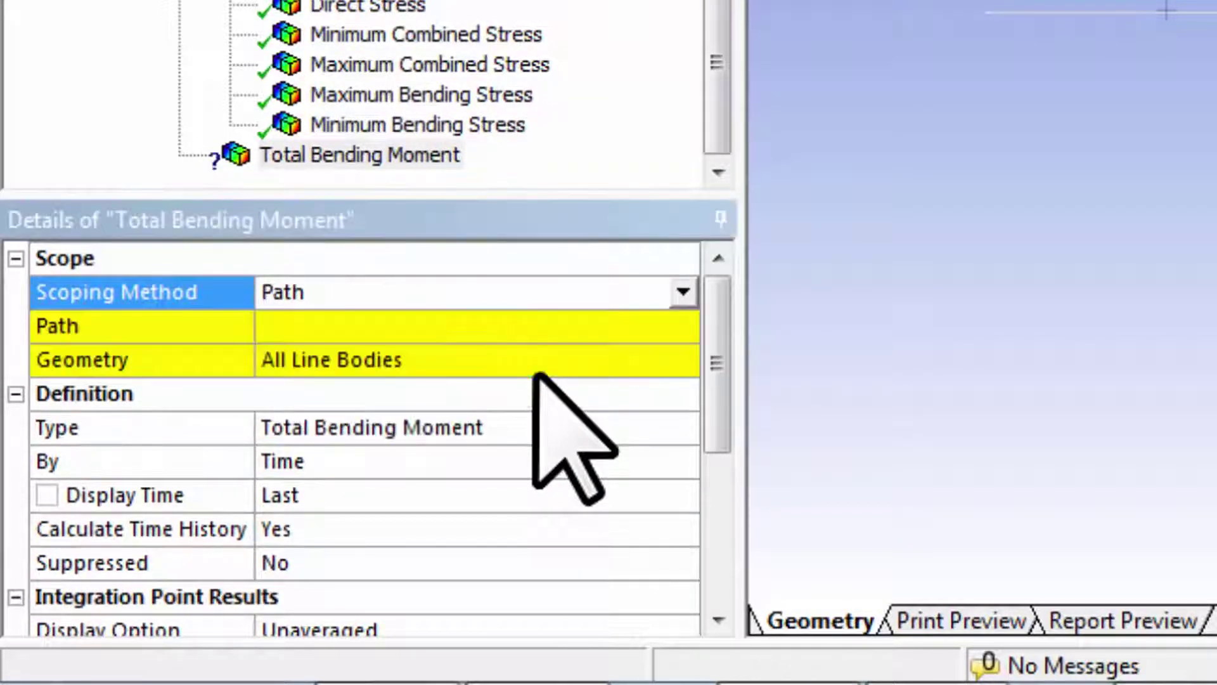
click(348, 330)
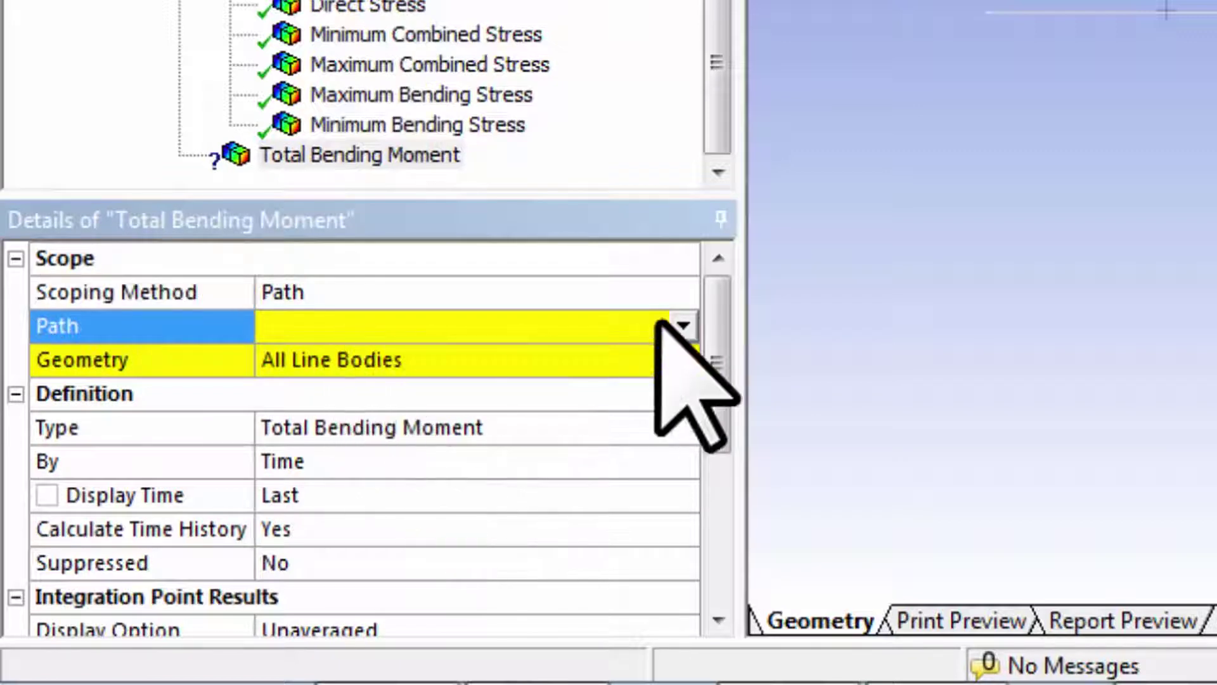
click(682, 326)
click(603, 357)
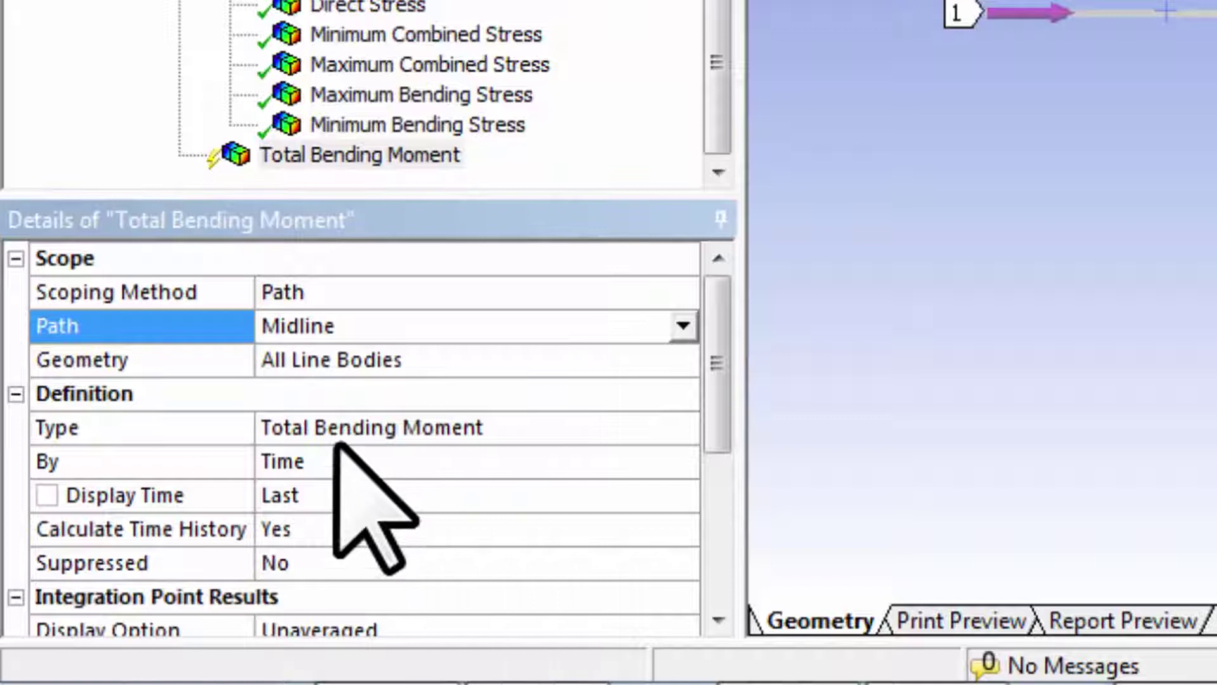
click(309, 437)
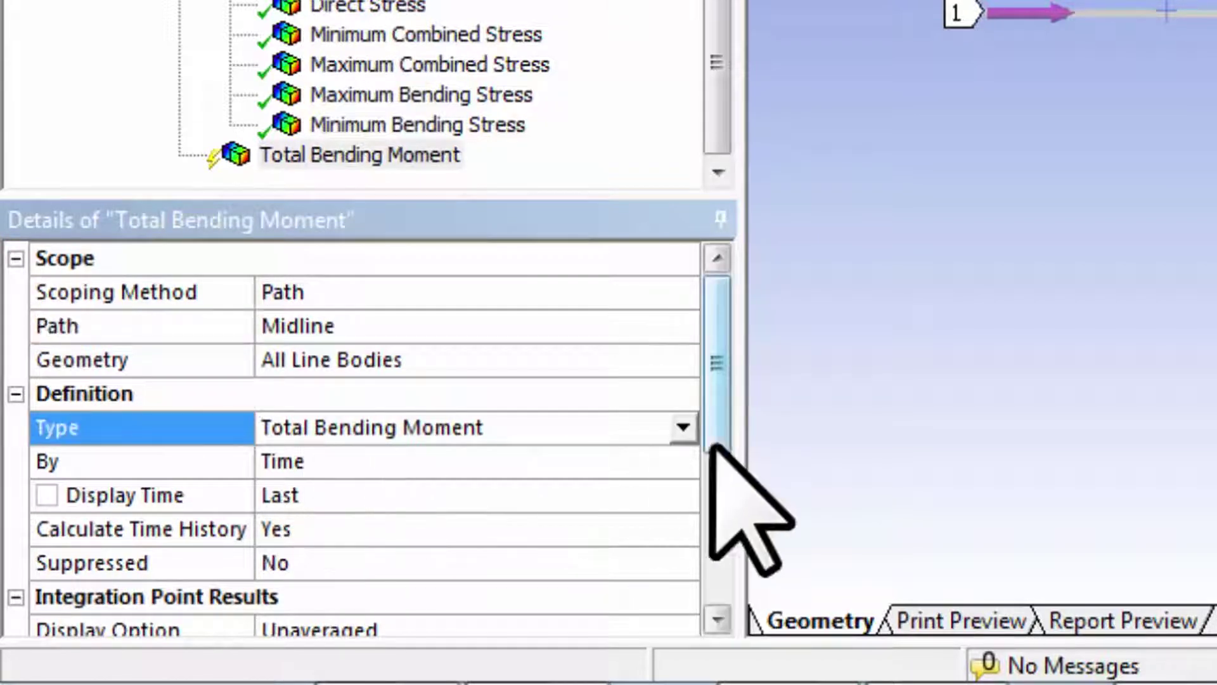
click(683, 428)
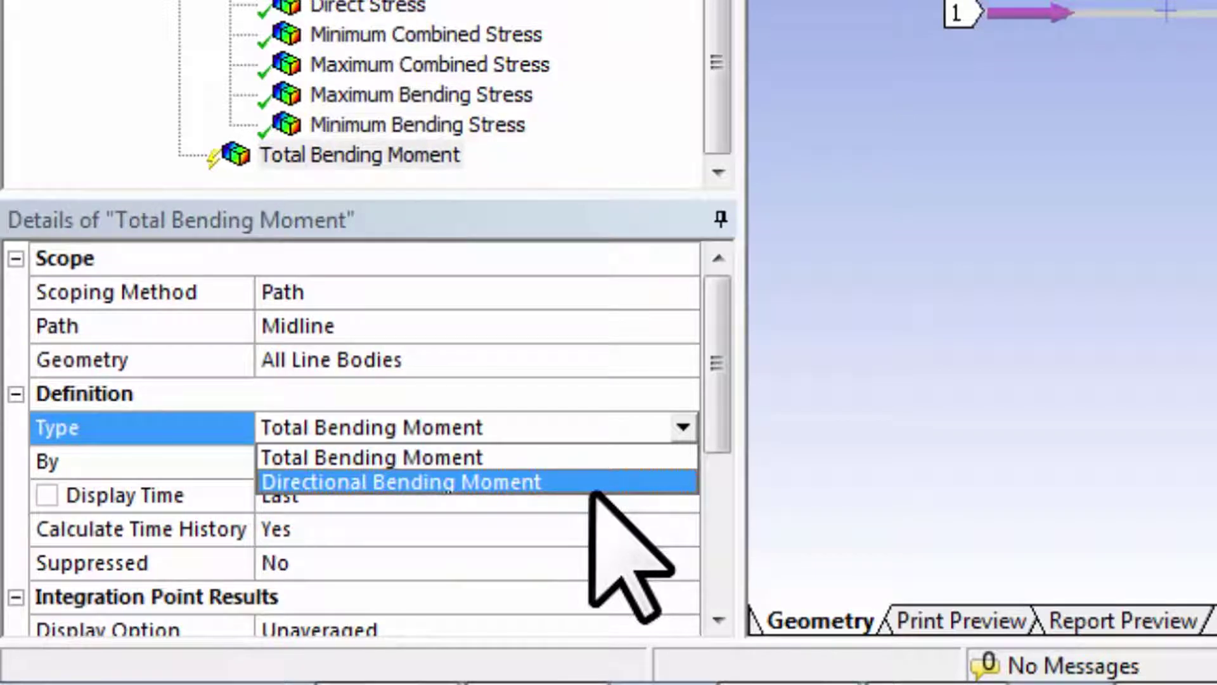
- Change the bending moment Type to Directional Bending Moment
click(592, 485)
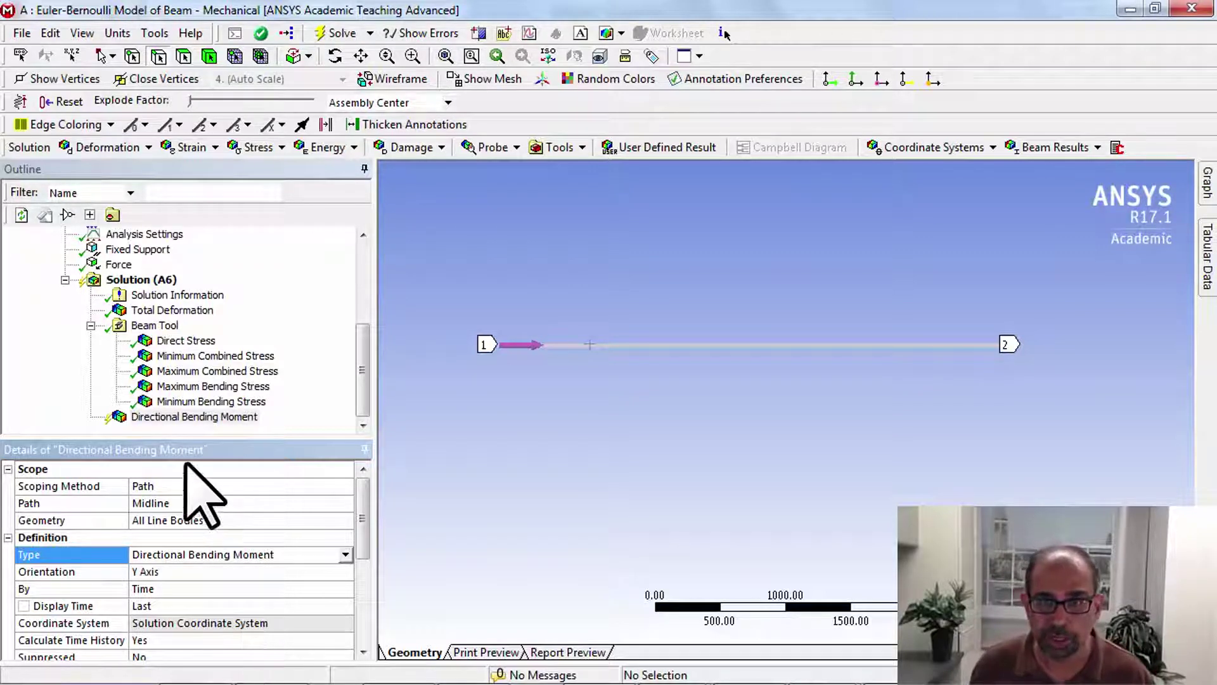
click(982, 148)
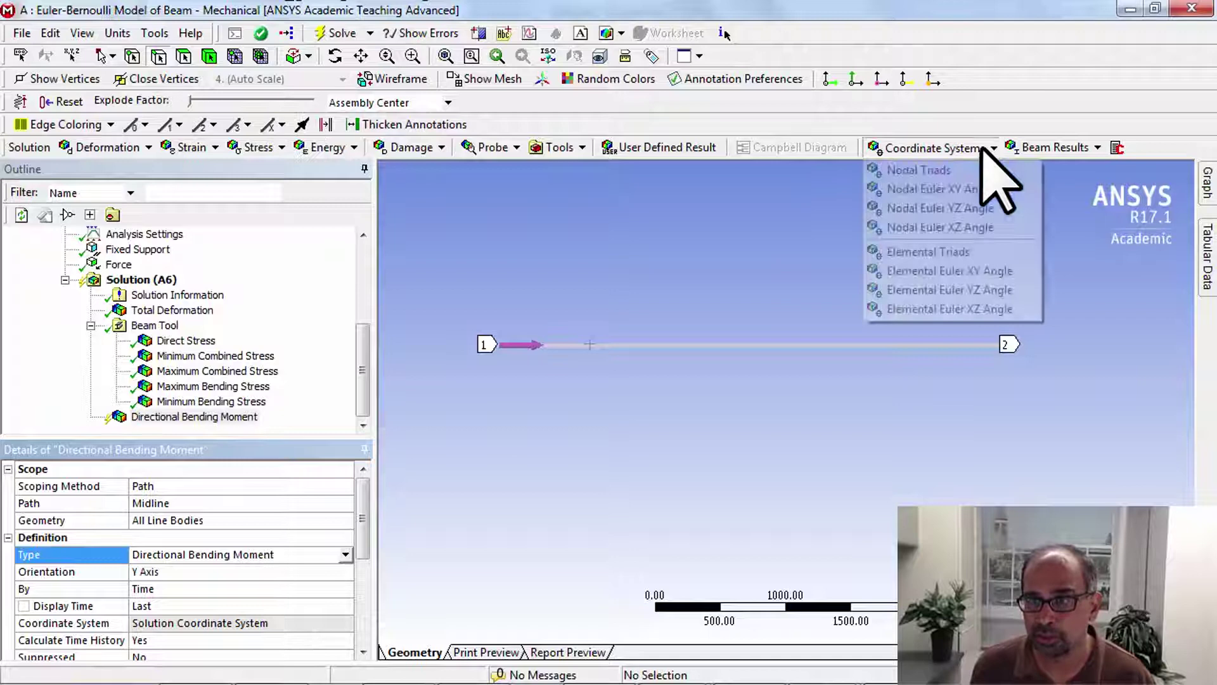
- Add an Elemental Triads result and reselect the Directional Bending Moment
click(941, 253)
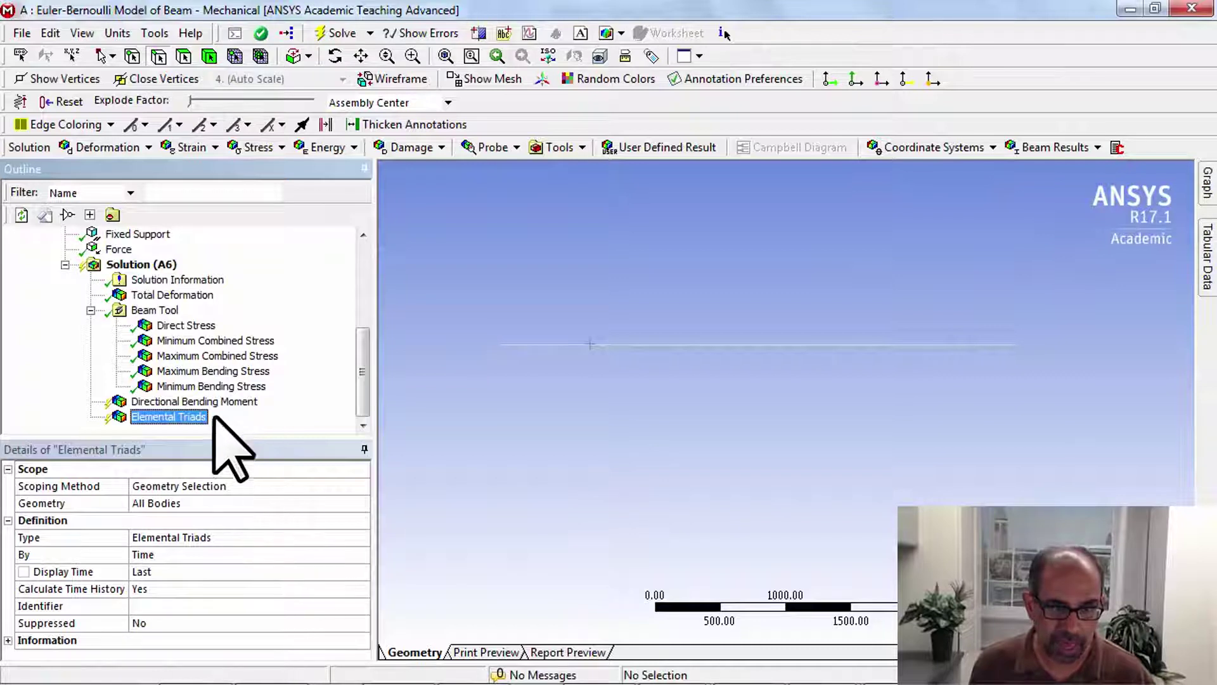
click(171, 403)
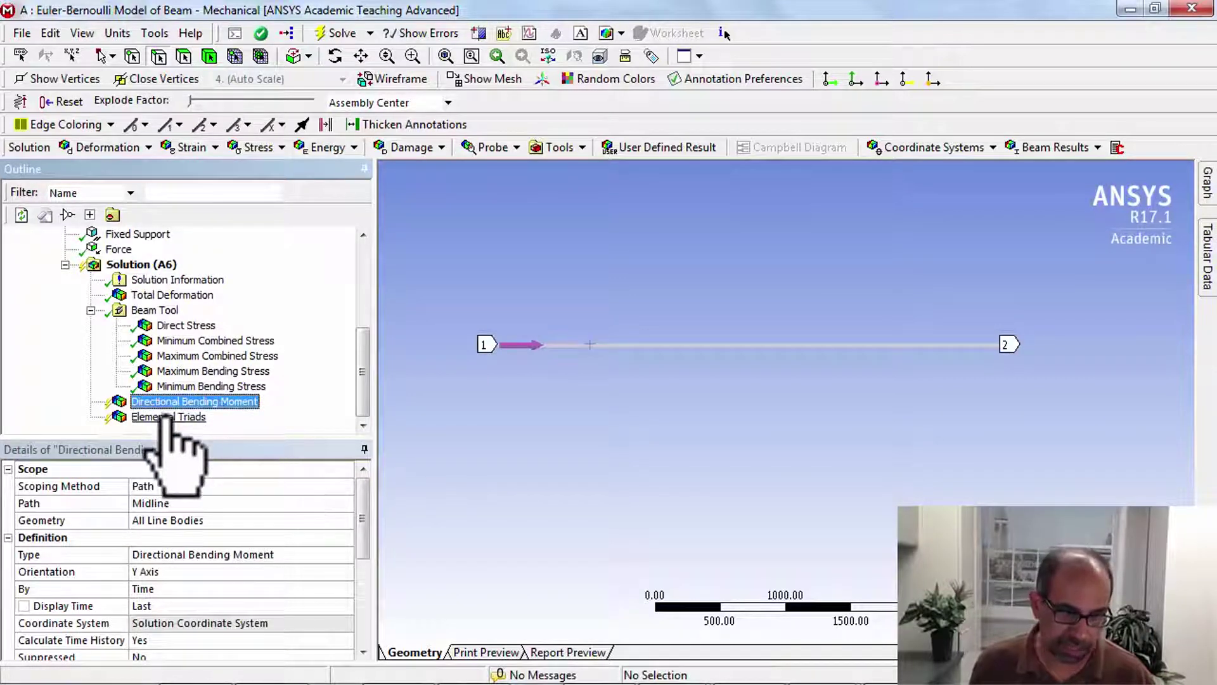
click(168, 417)
click(164, 403)
- Evaluate all results and read the Elemental Triads internal-node warning
right_click(162, 404)
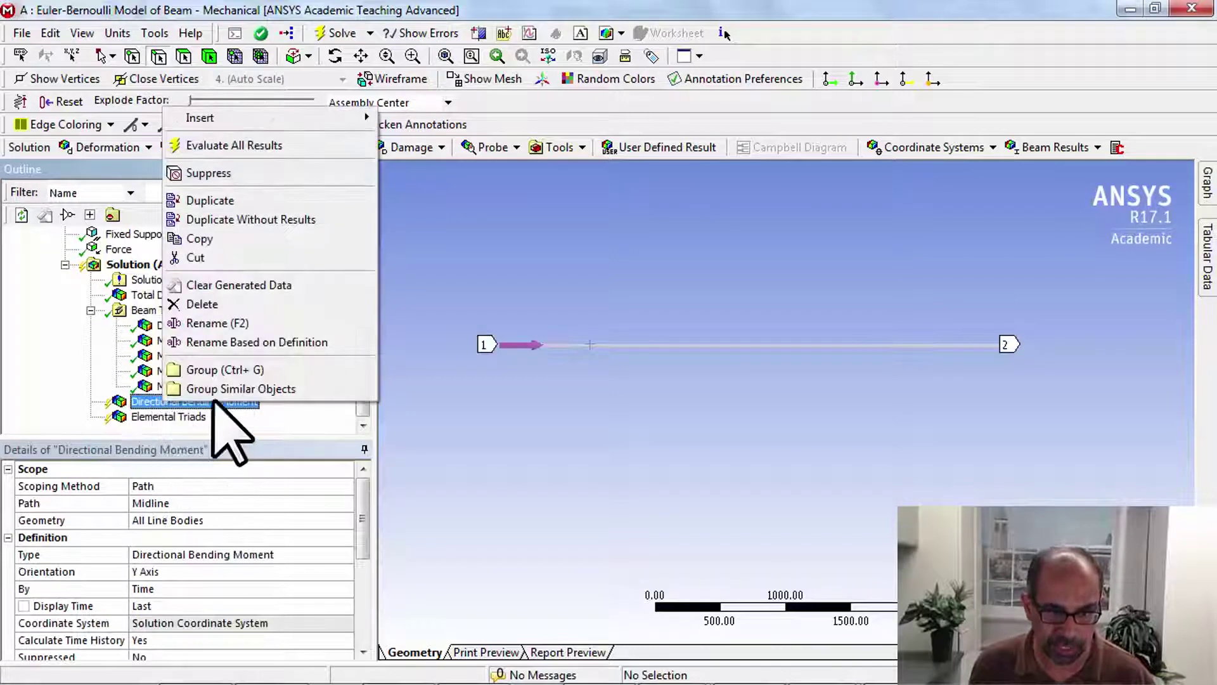
click(221, 150)
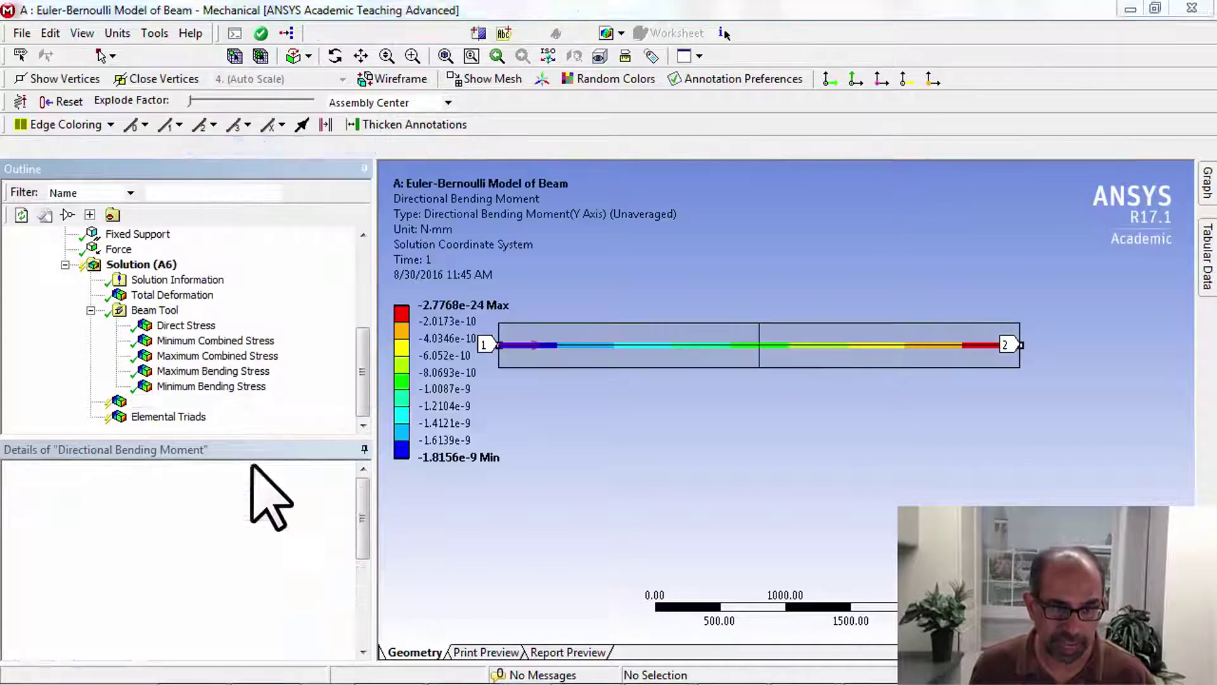
click(174, 418)
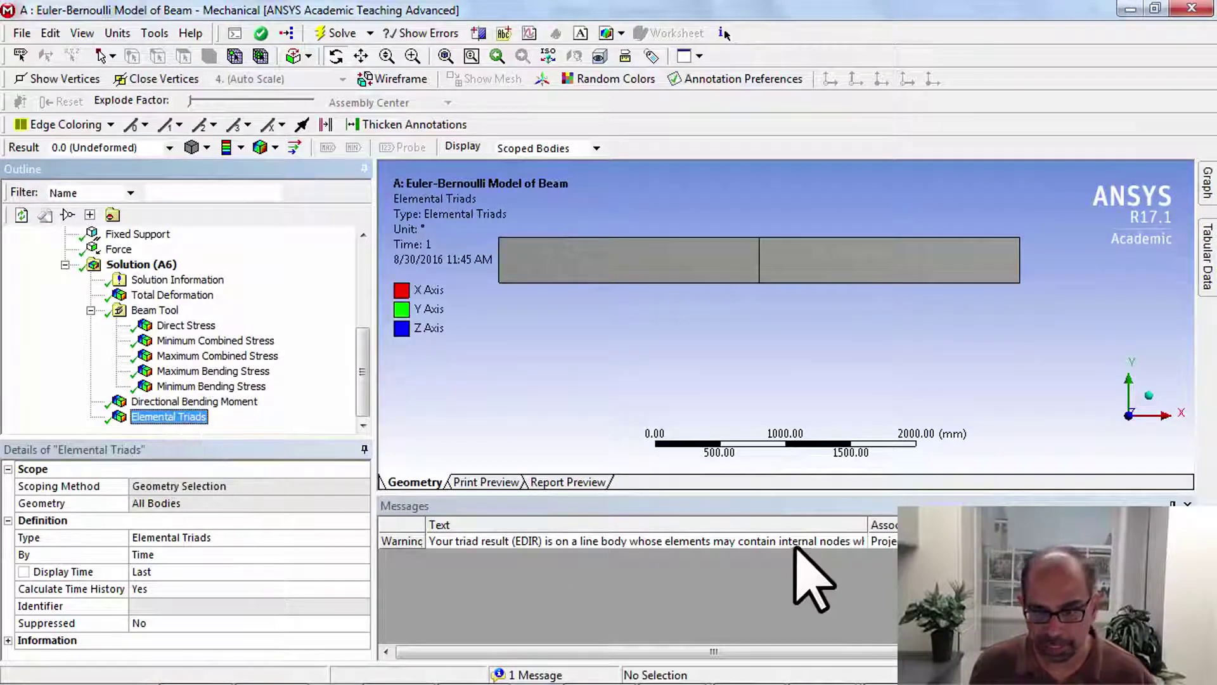
double_click(472, 541)
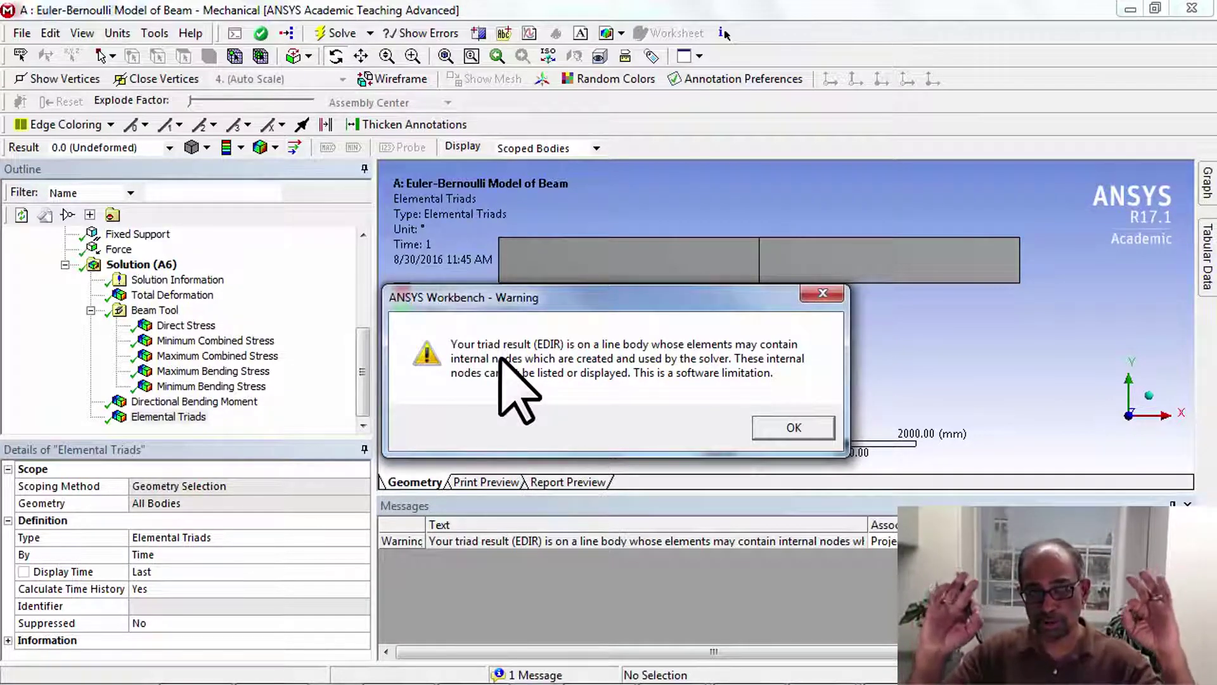
- Dismiss the warning, display the beam as a thin line, and select Elemental Triads
click(779, 429)
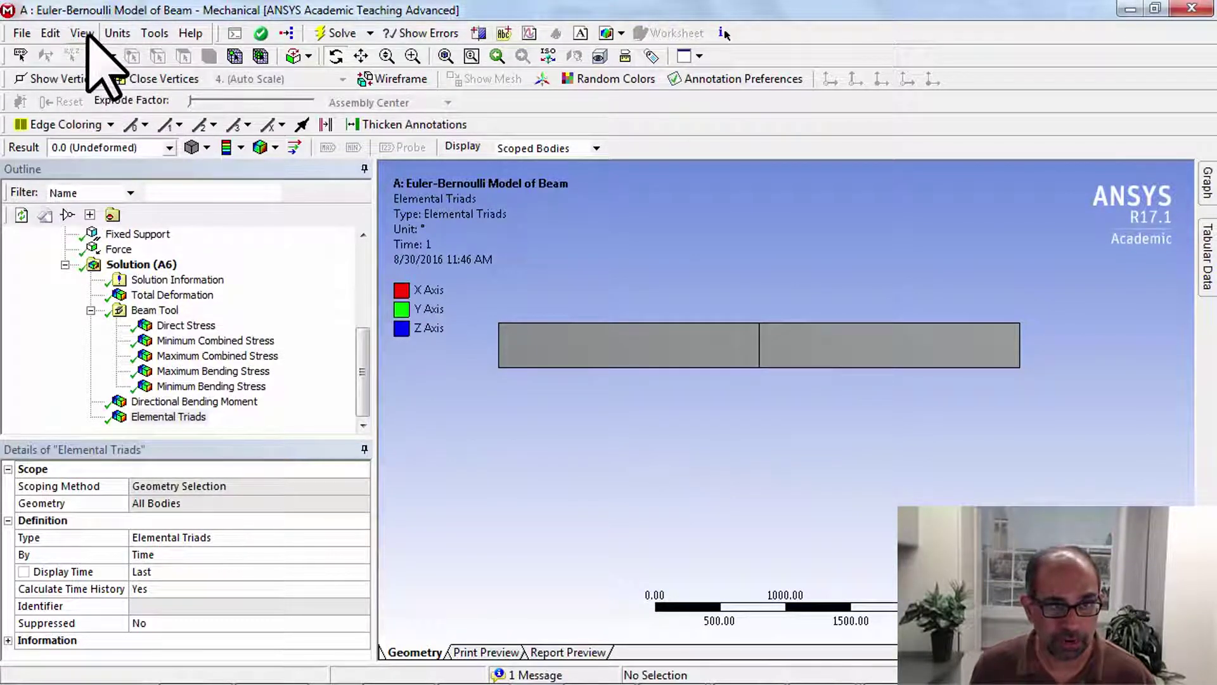
click(83, 33)
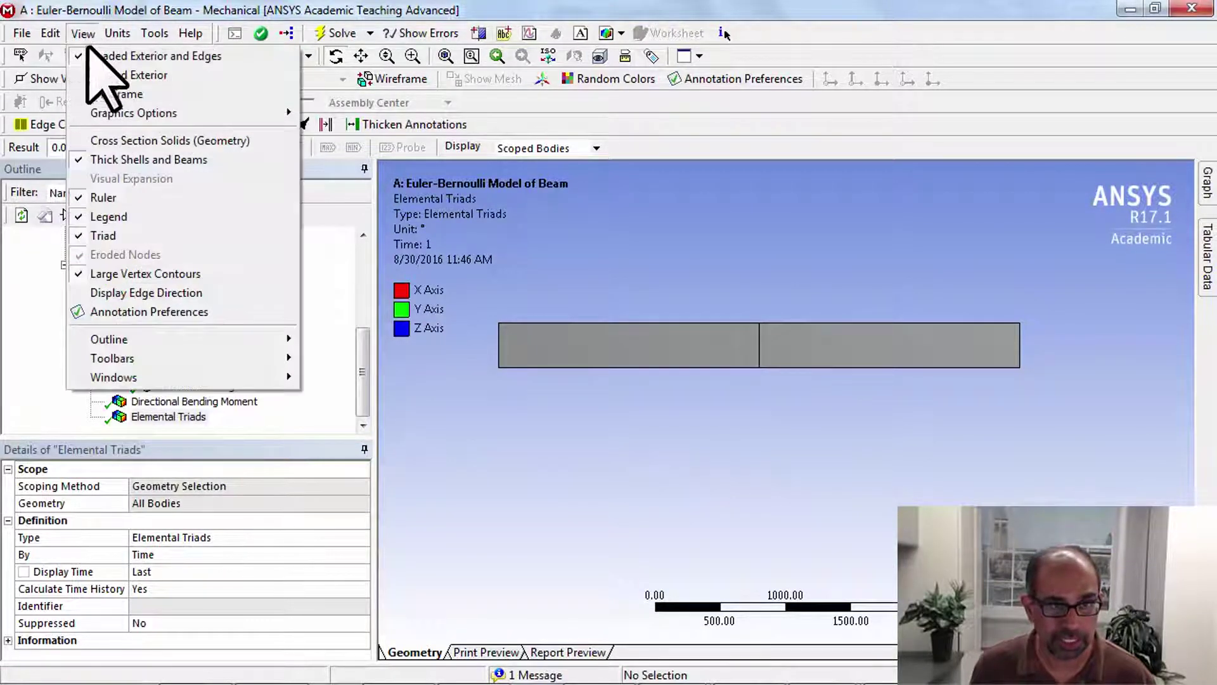
click(105, 159)
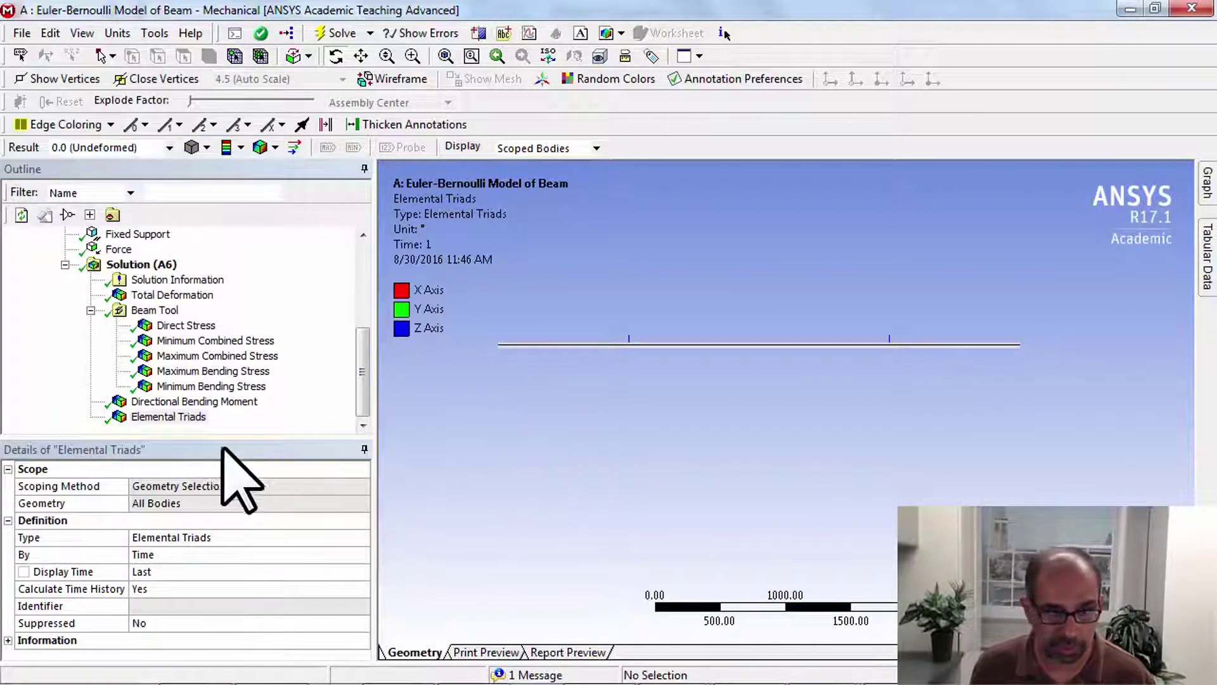
click(170, 417)
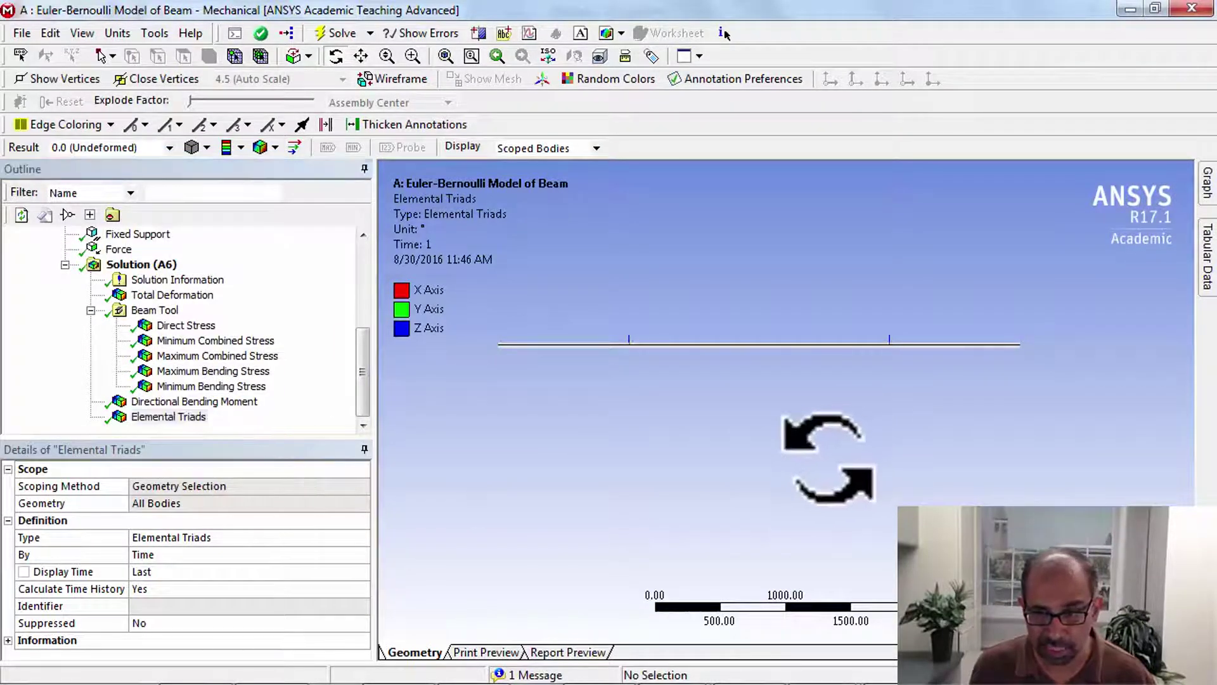
- Rotate and zoom the view until the triad's X, Y and Z axes are visible
drag(837, 454, 594, 263)
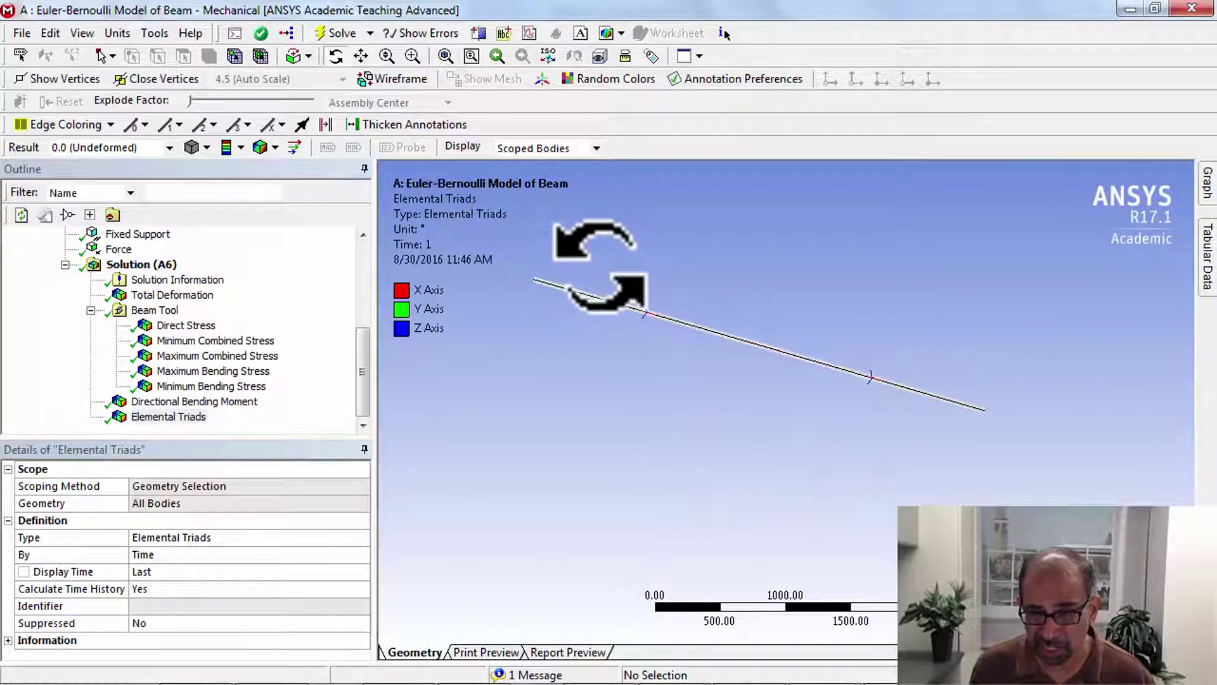
right_drag(539, 236, 693, 353)
scroll(710, 371, down, 3)
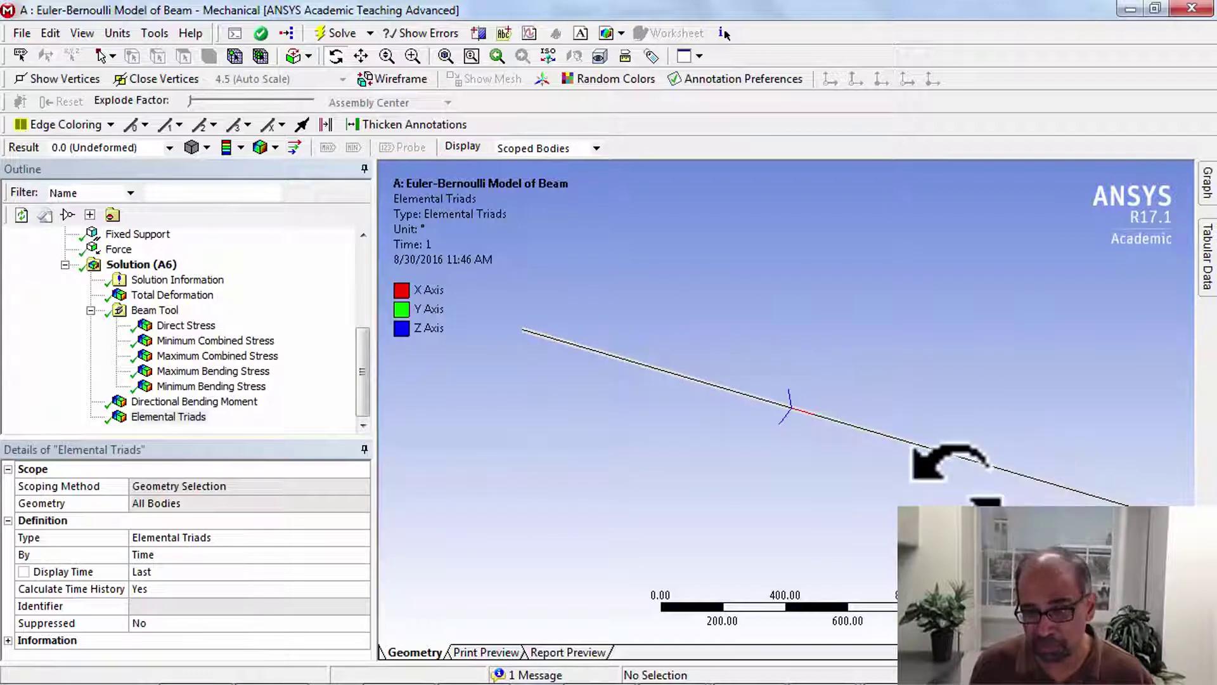
scroll(954, 484, down, 1)
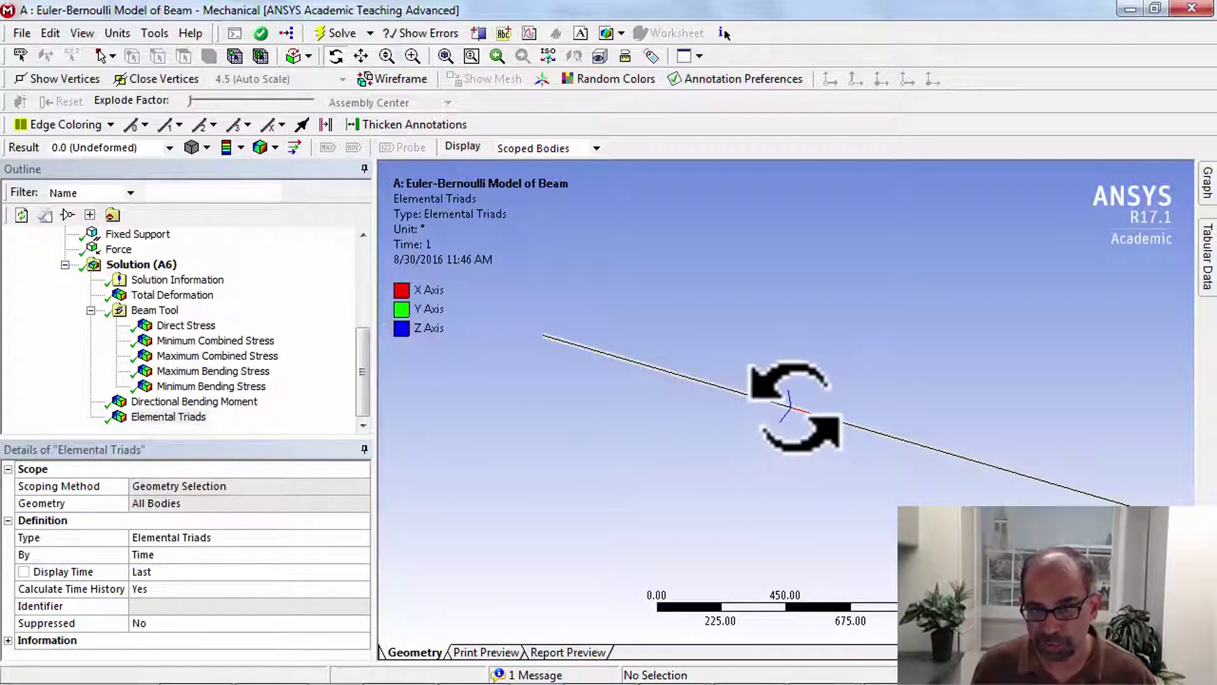
right_drag(760, 371, 818, 447)
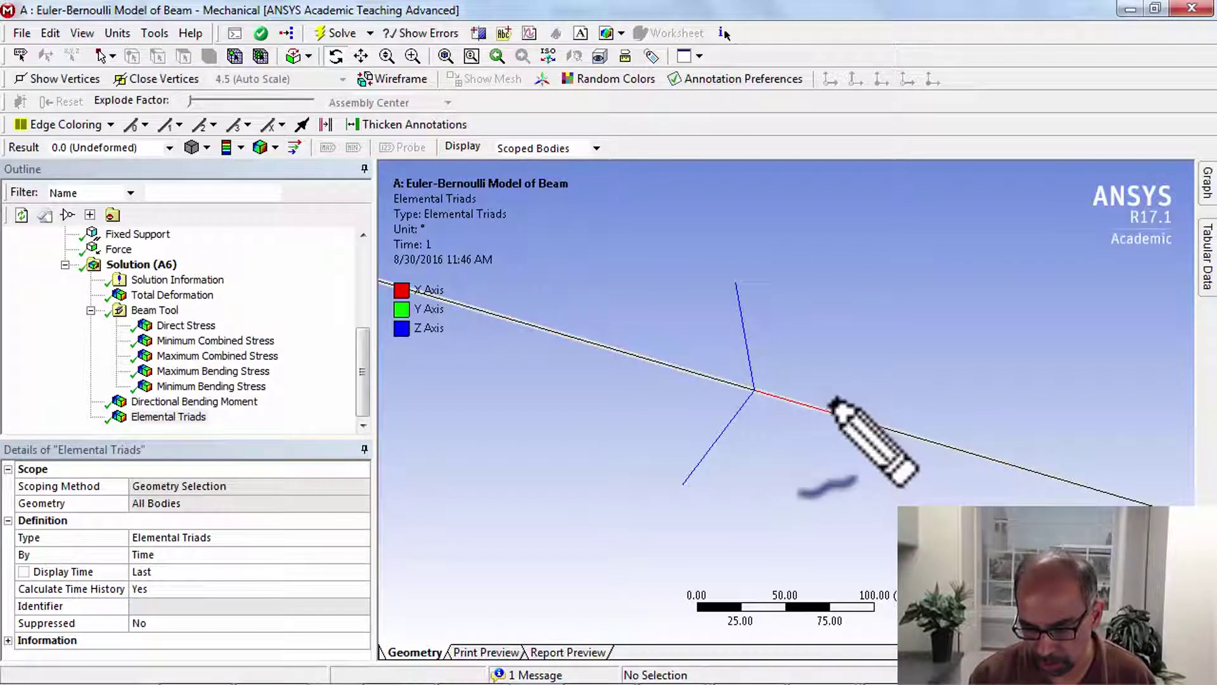
- Annotate the triad's x, y and z axes, then show the Directional Bending Moment result
mouse_move(832, 402)
mouse_down()
mouse_move(831, 423)
mouse_move(856, 444)
mouse_up()
drag(856, 431, 841, 445)
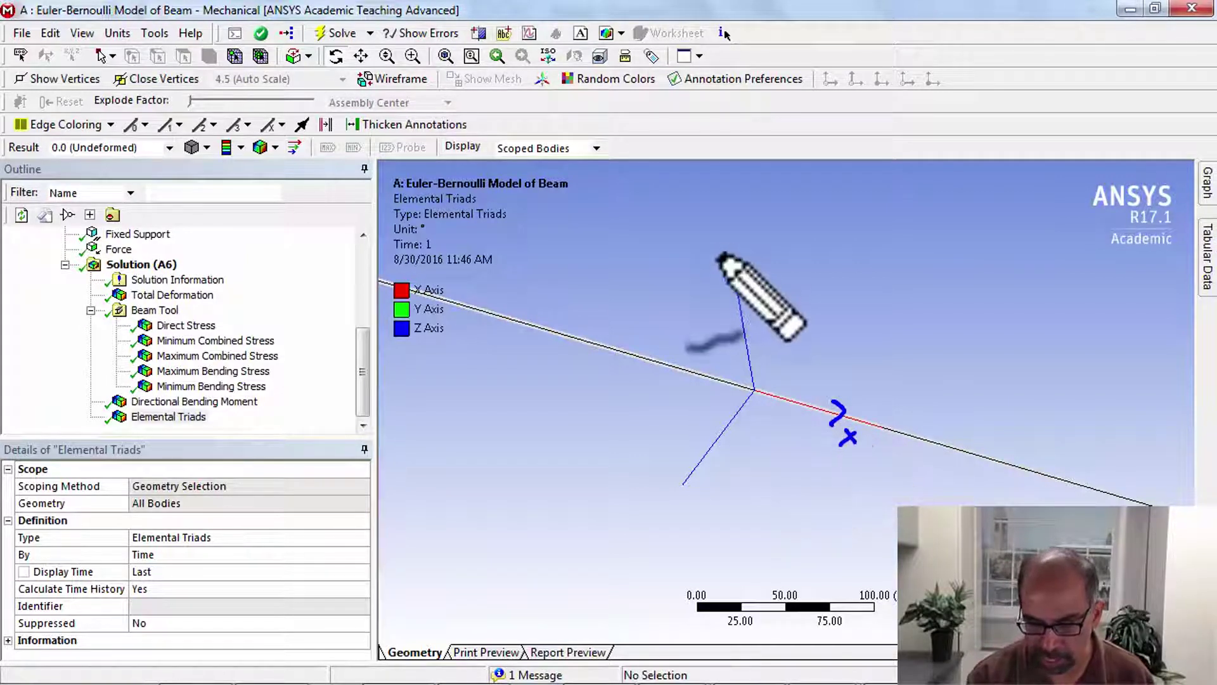
drag(729, 293, 758, 284)
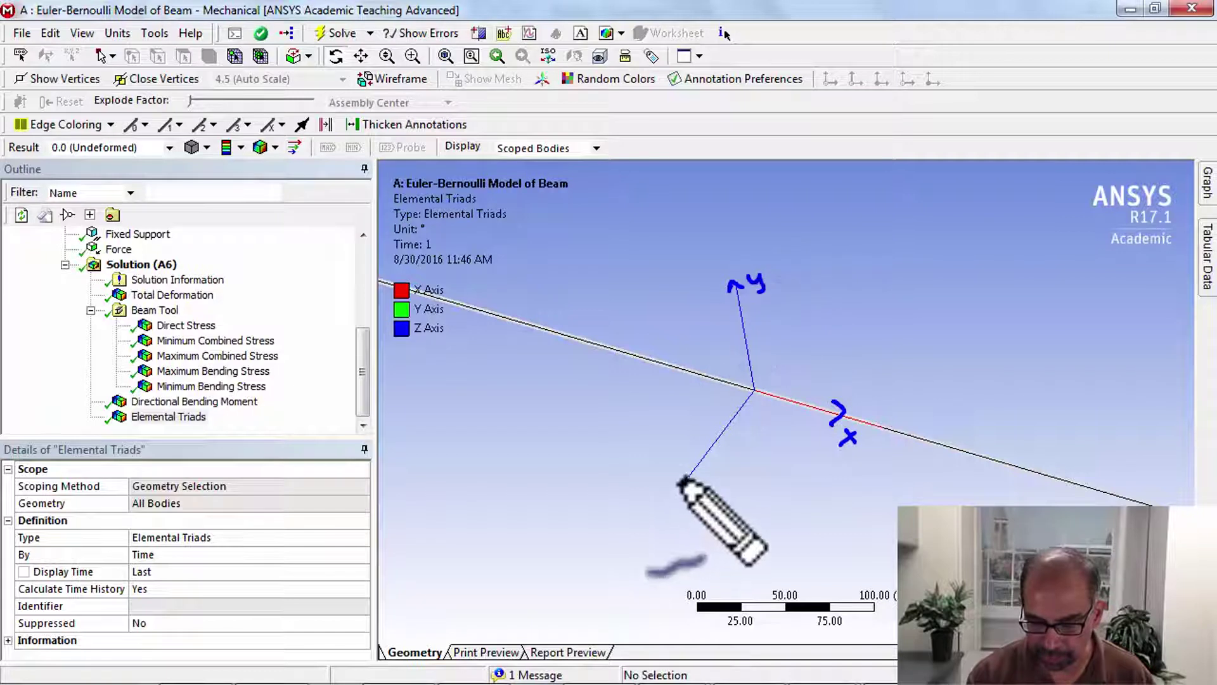
drag(681, 469, 734, 505)
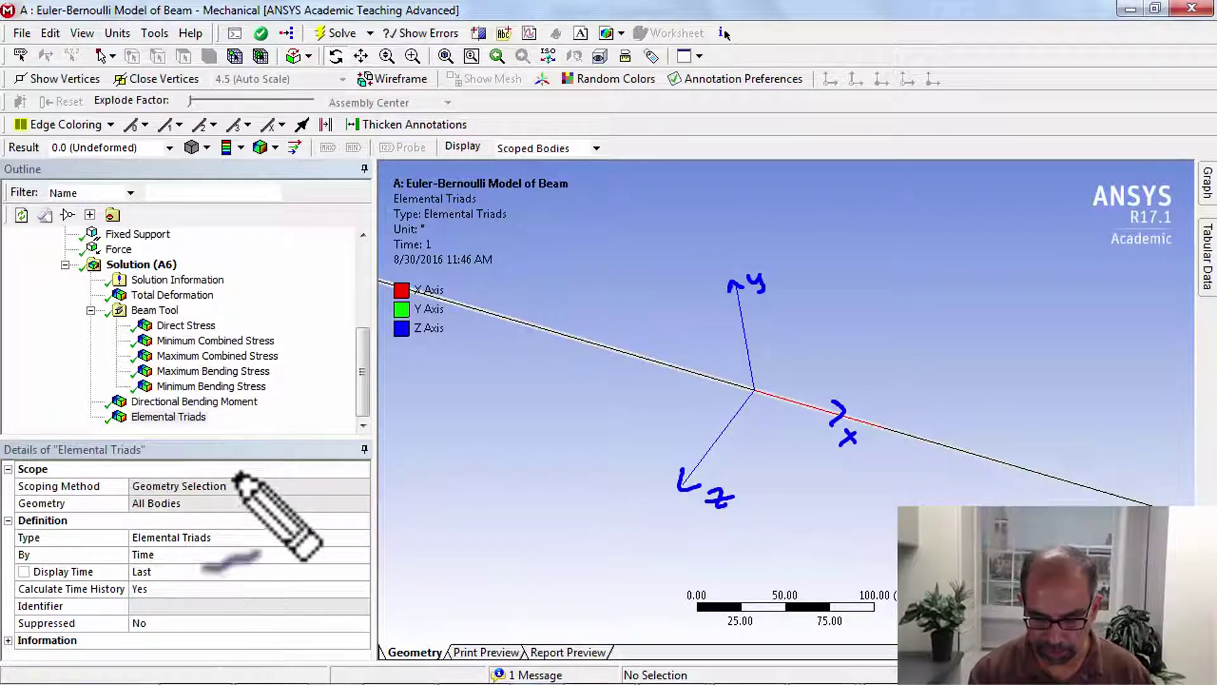
drag(712, 532, 730, 527)
drag(715, 524, 732, 519)
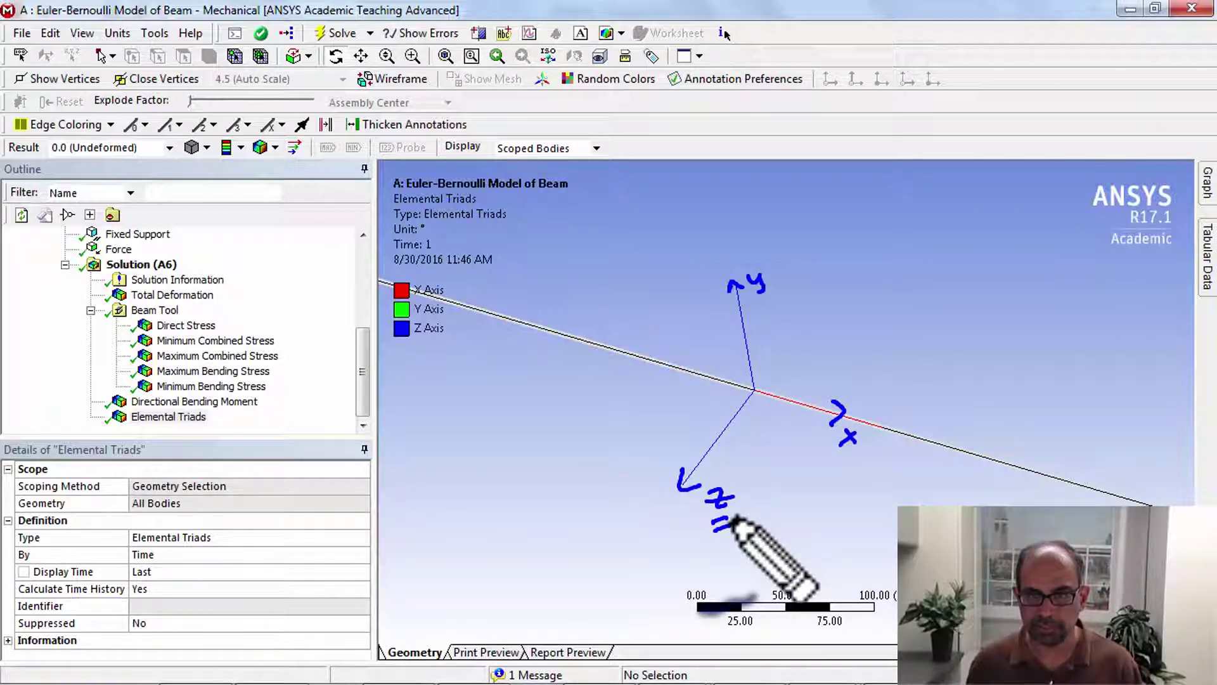
click(202, 402)
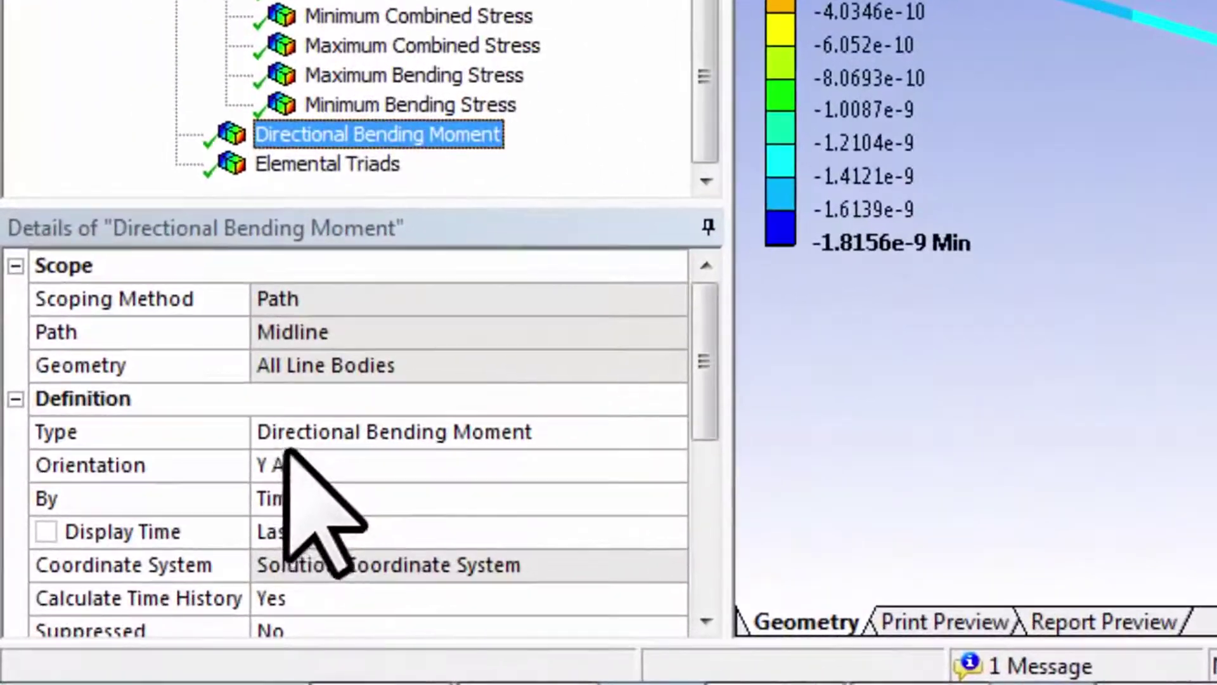
- Set the directional bending moment's Orientation to Z Axis
click(147, 570)
click(286, 466)
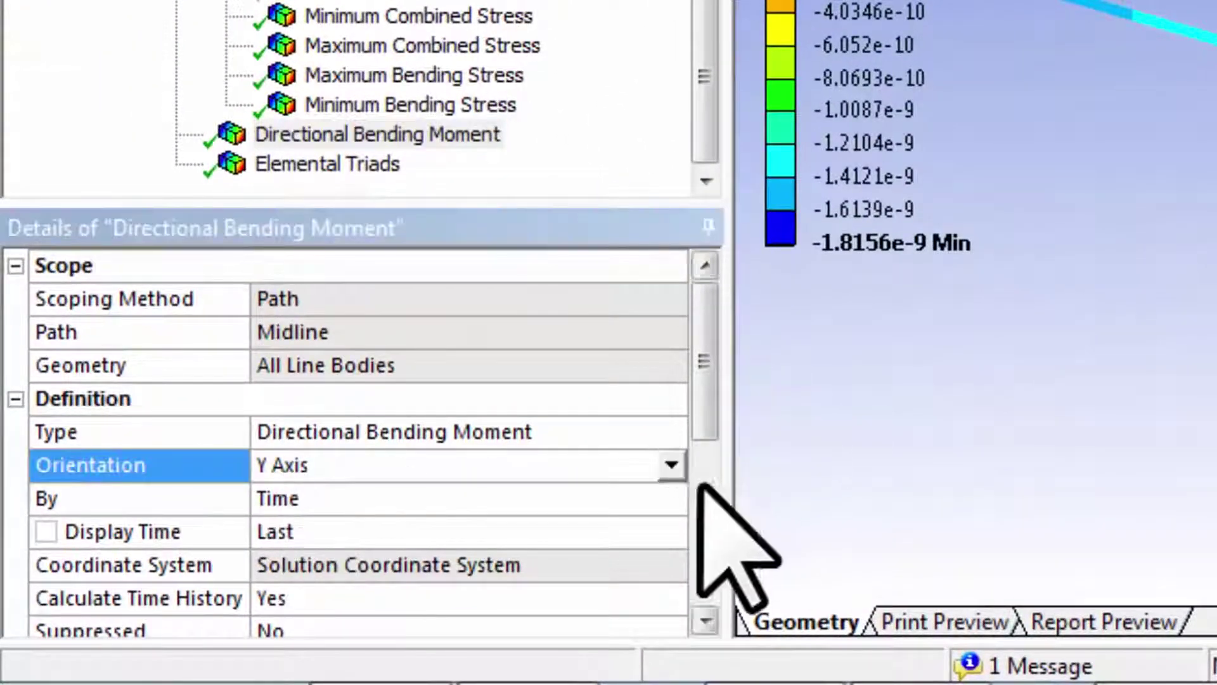
click(671, 465)
click(444, 517)
click(618, 532)
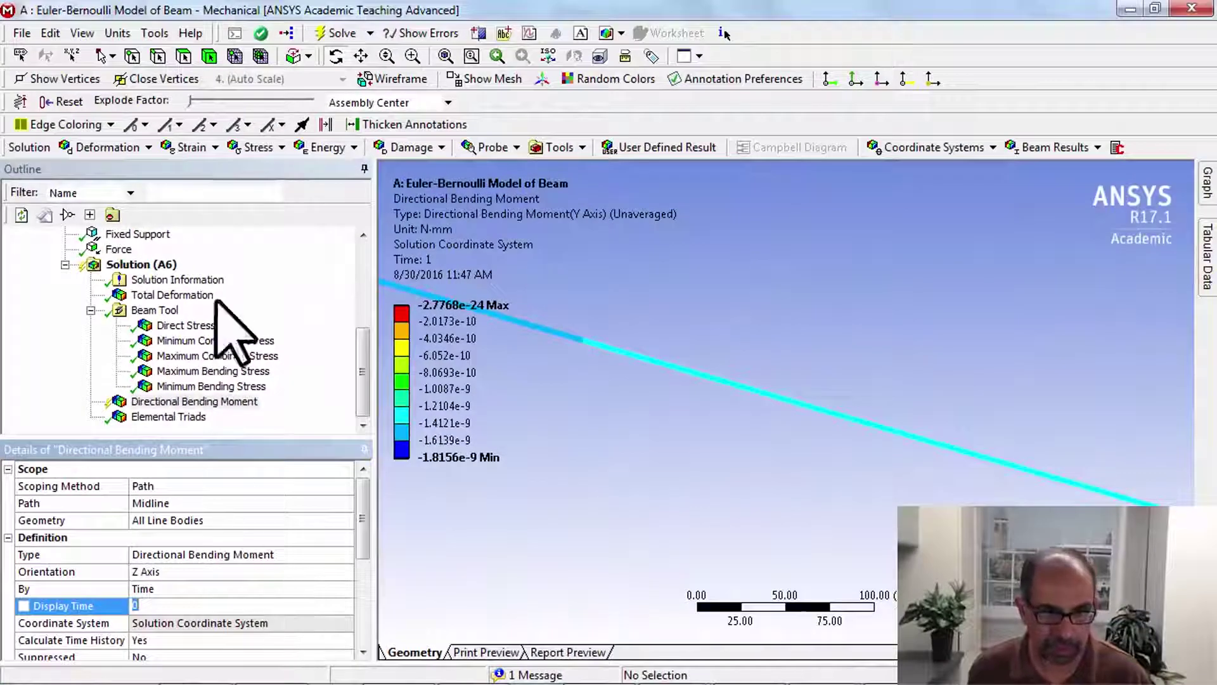
- Re-evaluate all results and switch the unit system to Metric (m, kg...)
click(172, 402)
right_click(171, 403)
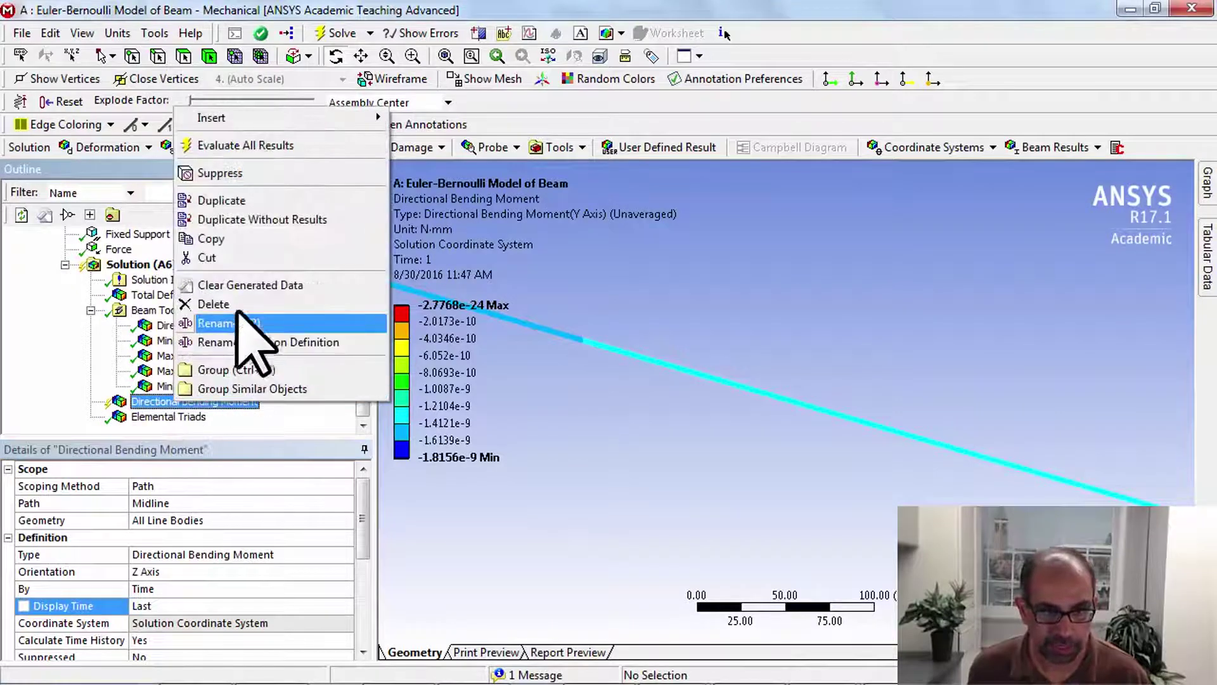
click(238, 150)
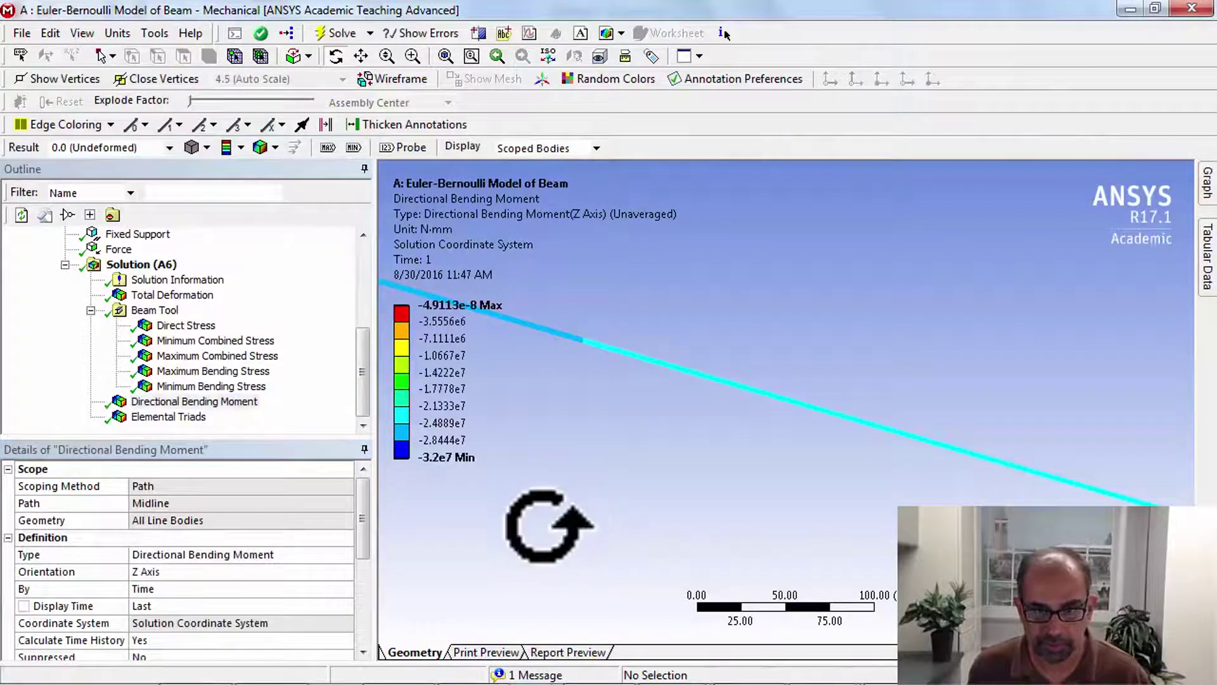
click(119, 35)
click(133, 56)
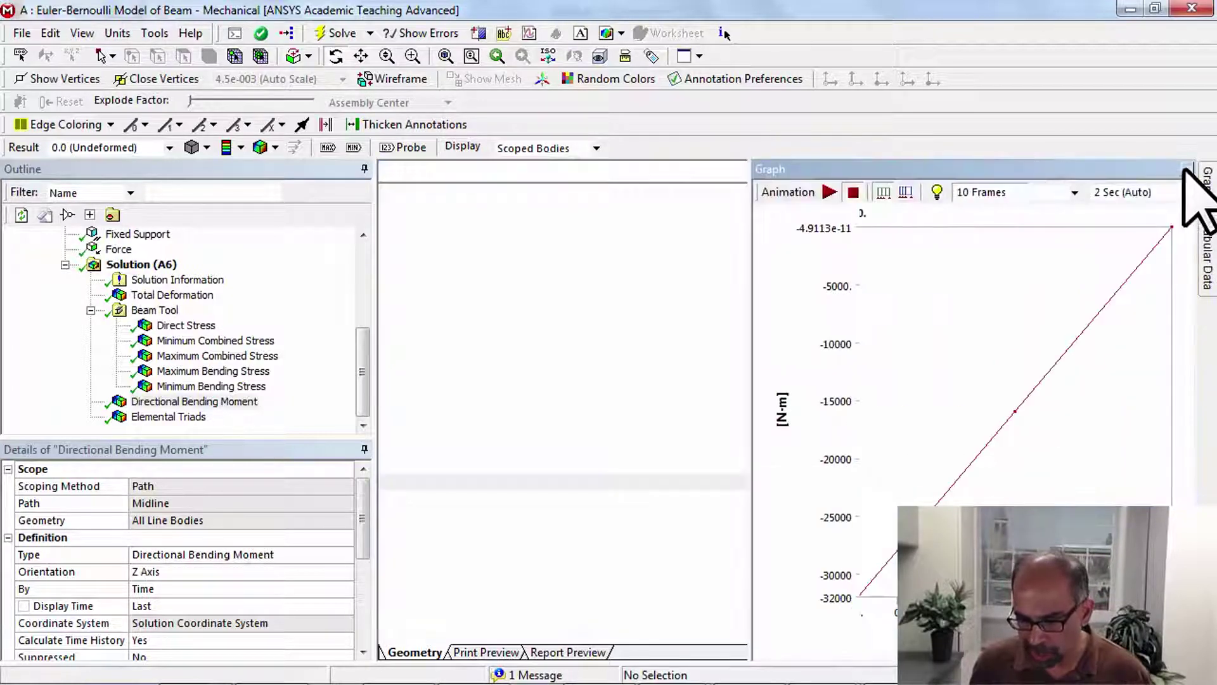
- Pin the bending-moment Graph below the model, enlarge it, and pin the Tabular Data
click(1186, 169)
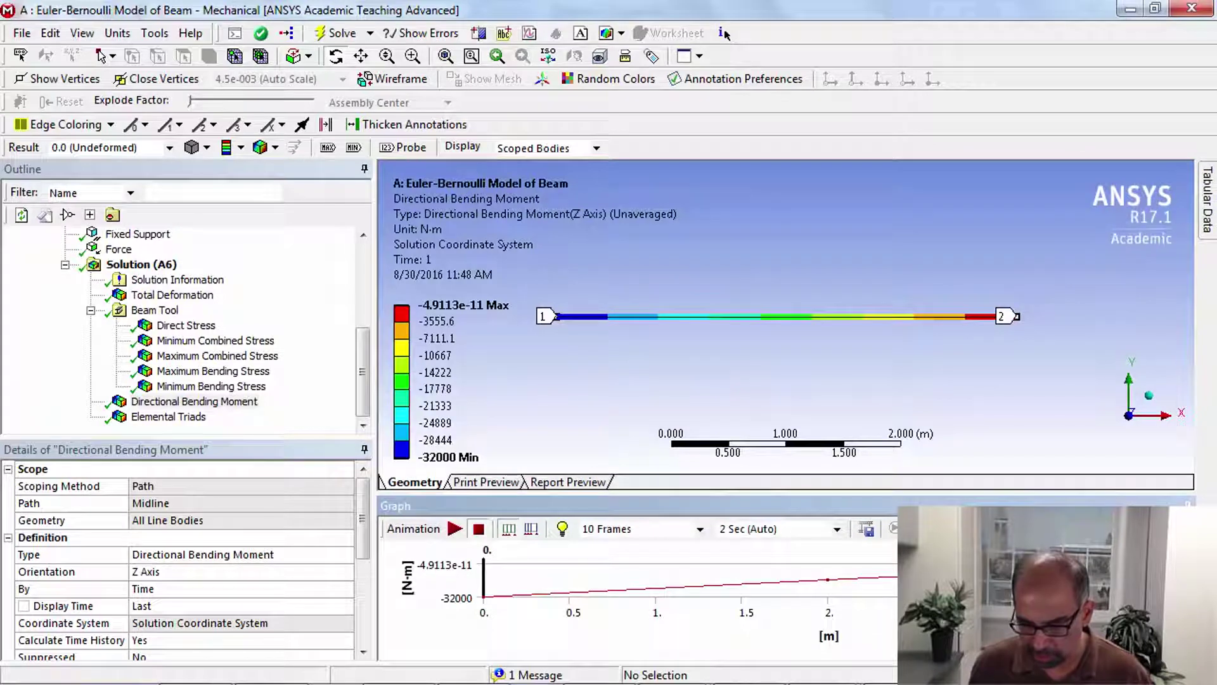
drag(969, 486, 963, 342)
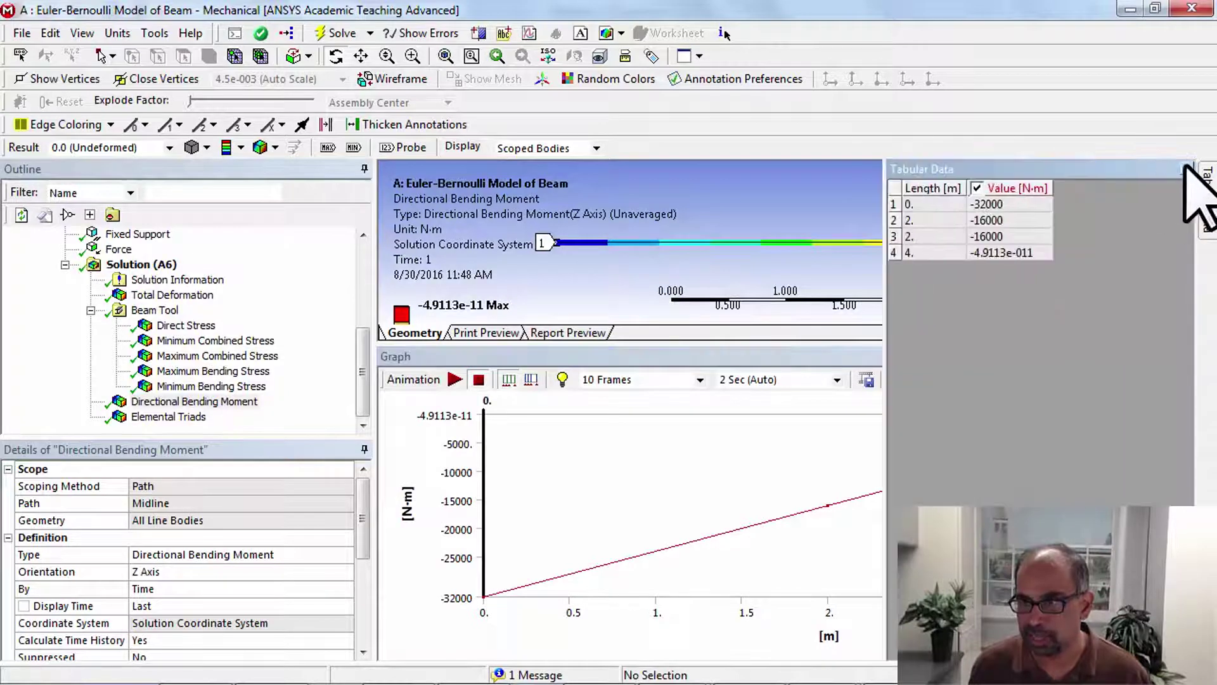
click(1192, 169)
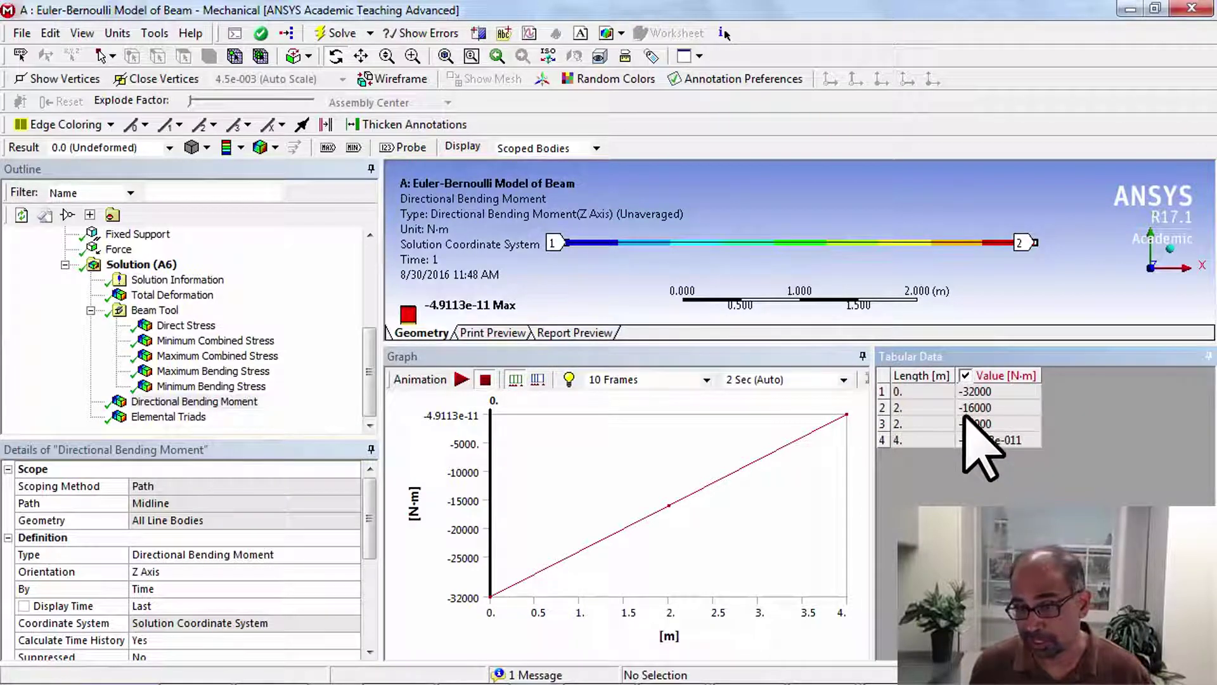
- Begin exporting the moment table as an Excel file, then cancel without saving
right_click(964, 416)
click(1002, 428)
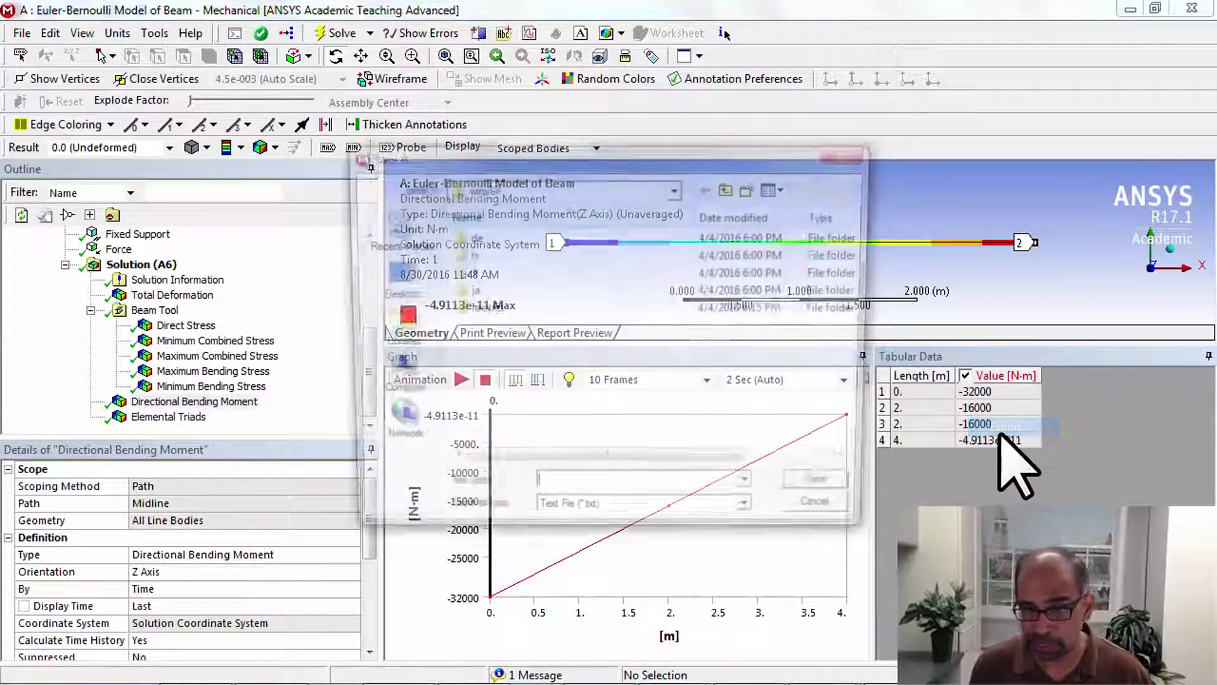
click(672, 518)
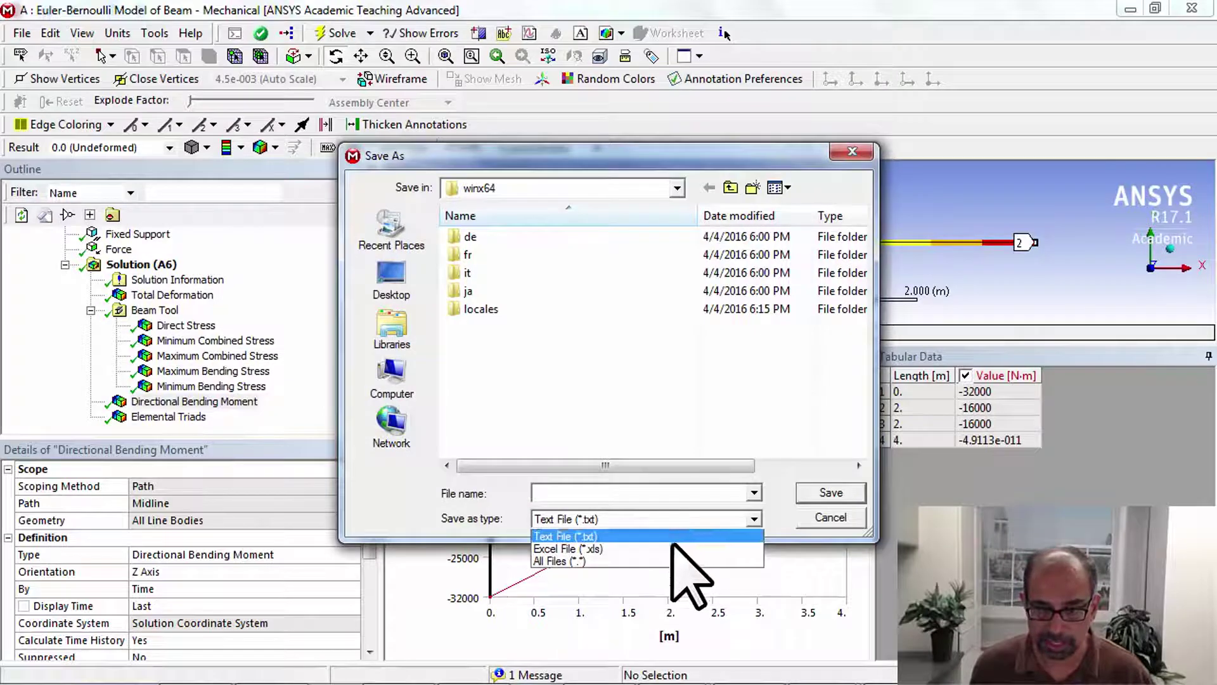
click(672, 552)
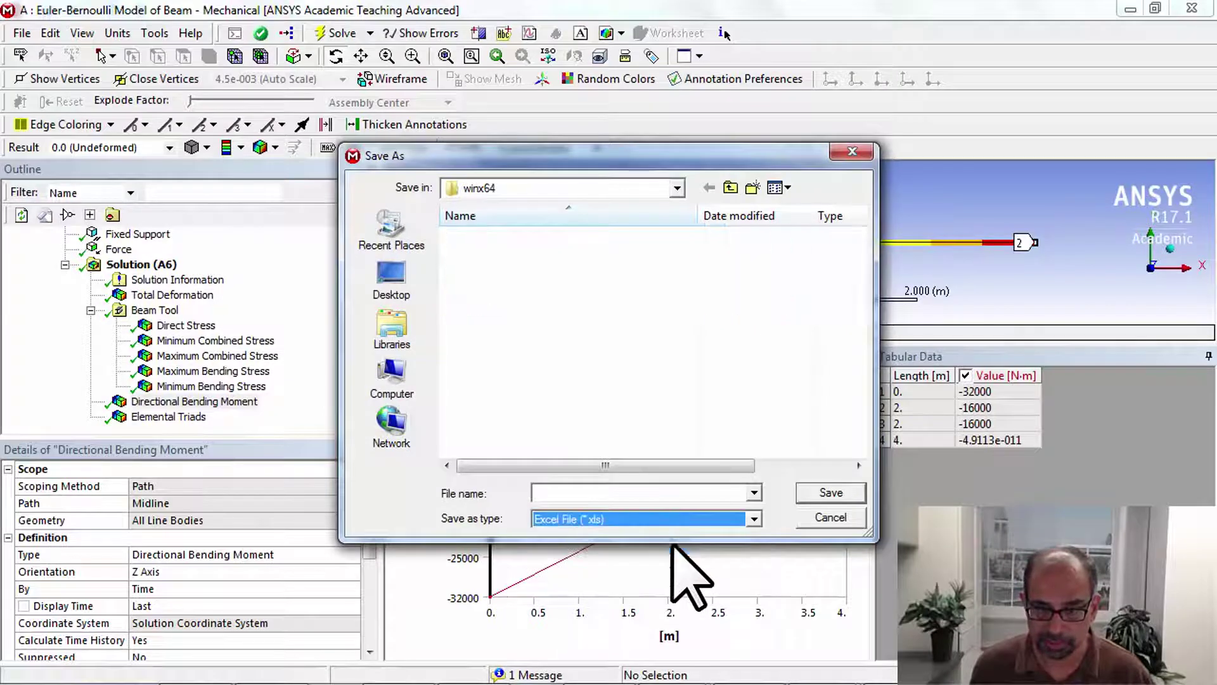
click(831, 519)
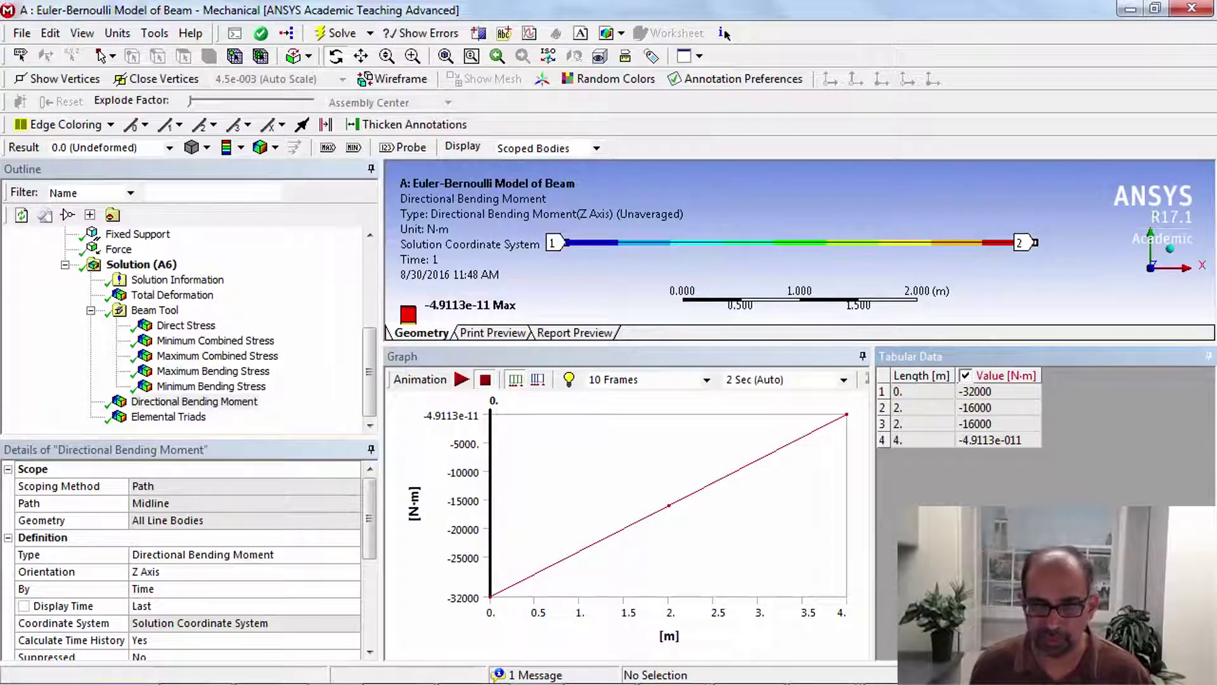
- Unpin the Graph and Tabular Data panels, select Solution (A6), and close Beam Results unused
click(862, 356)
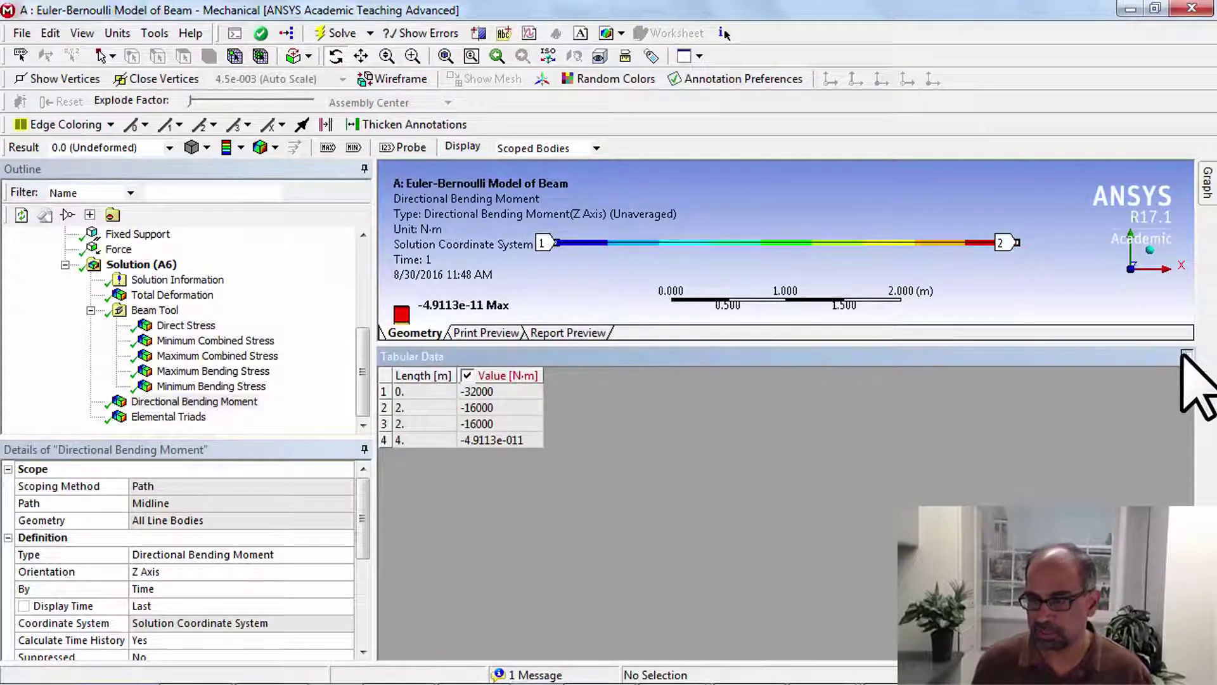
click(1187, 355)
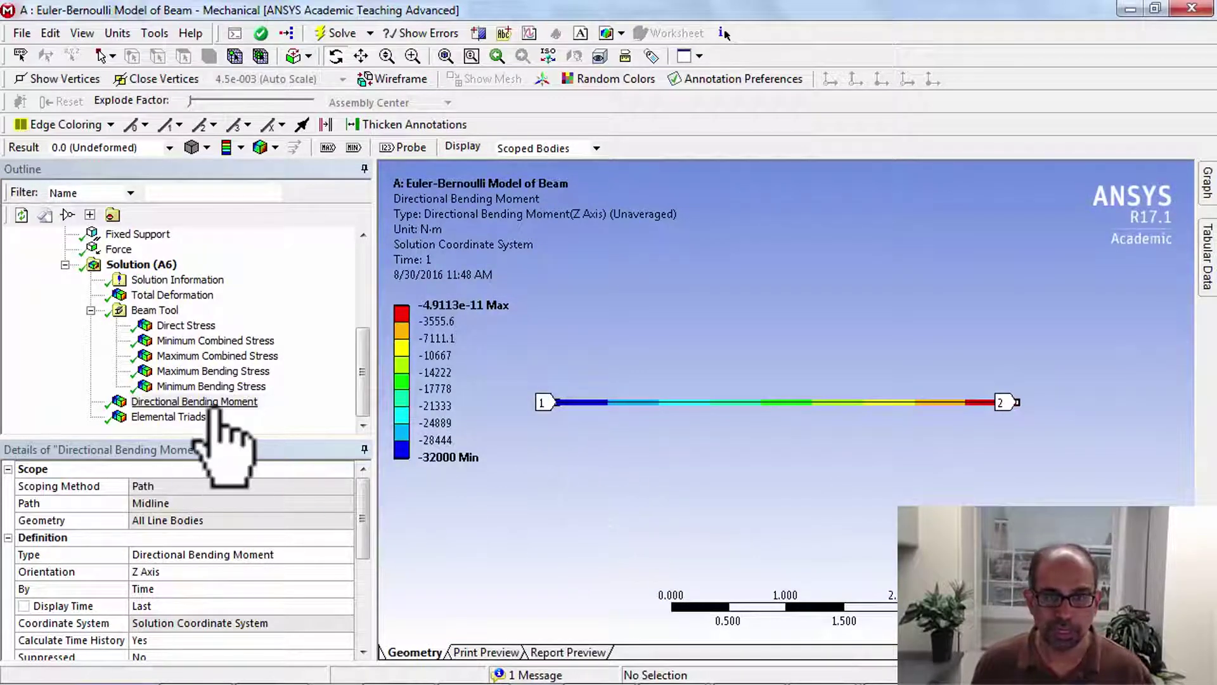
click(137, 265)
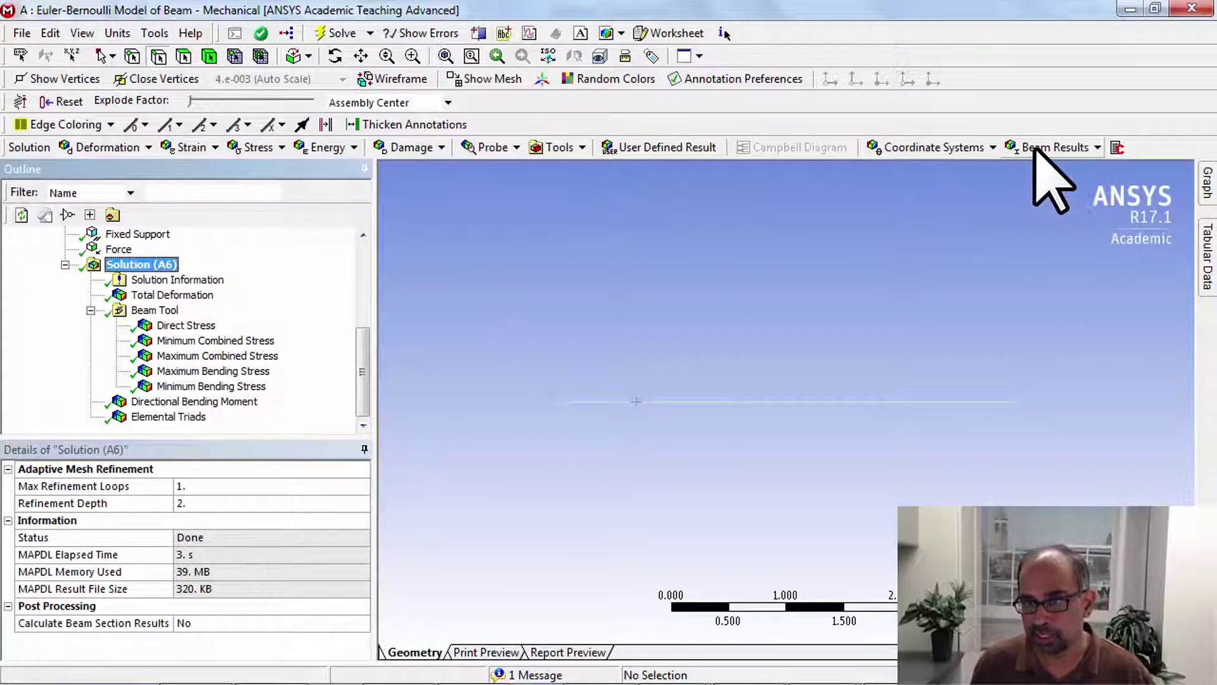
click(1042, 149)
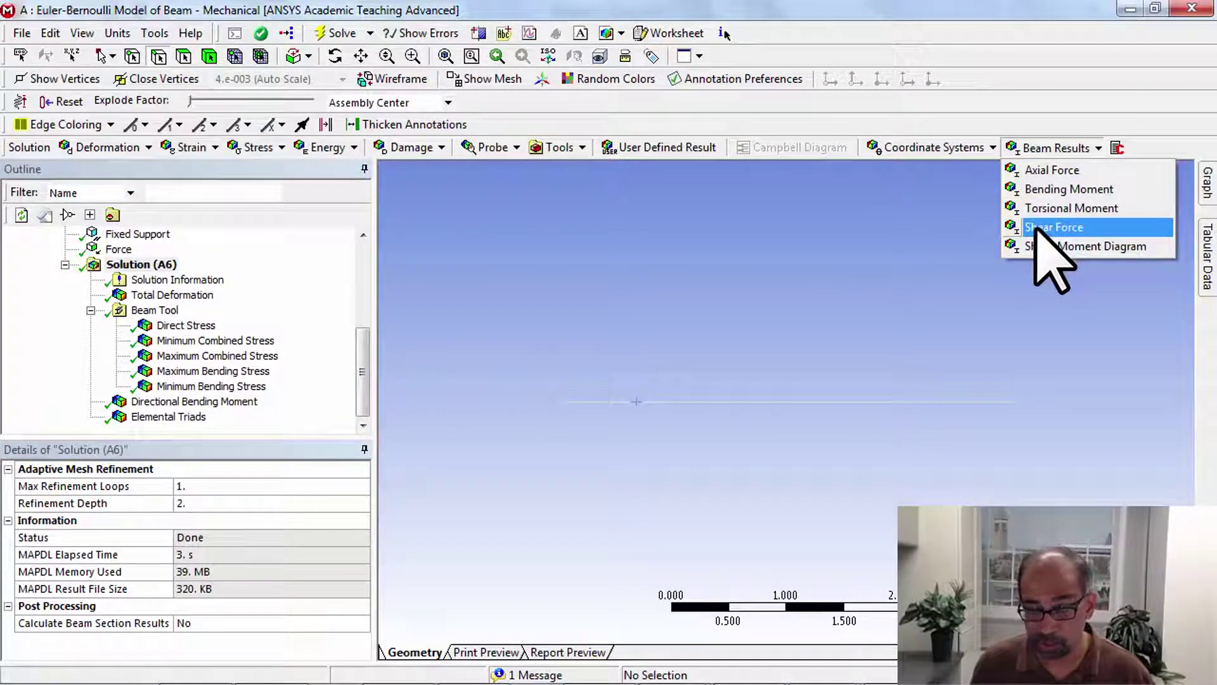
click(746, 237)
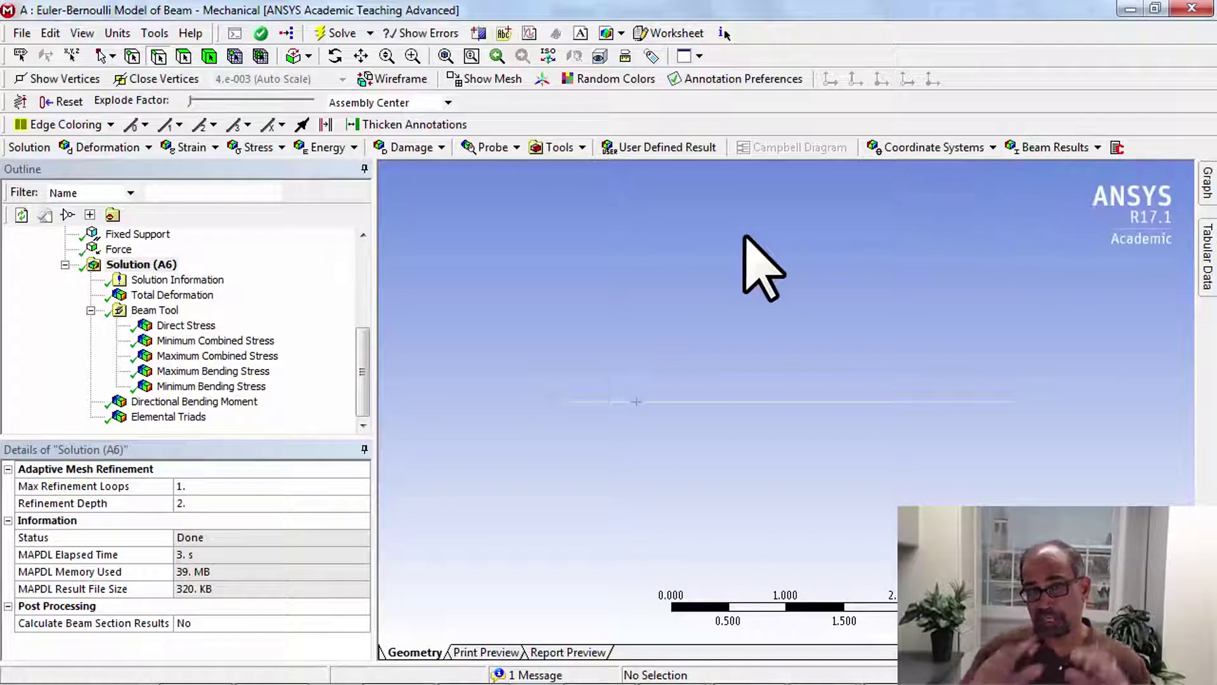